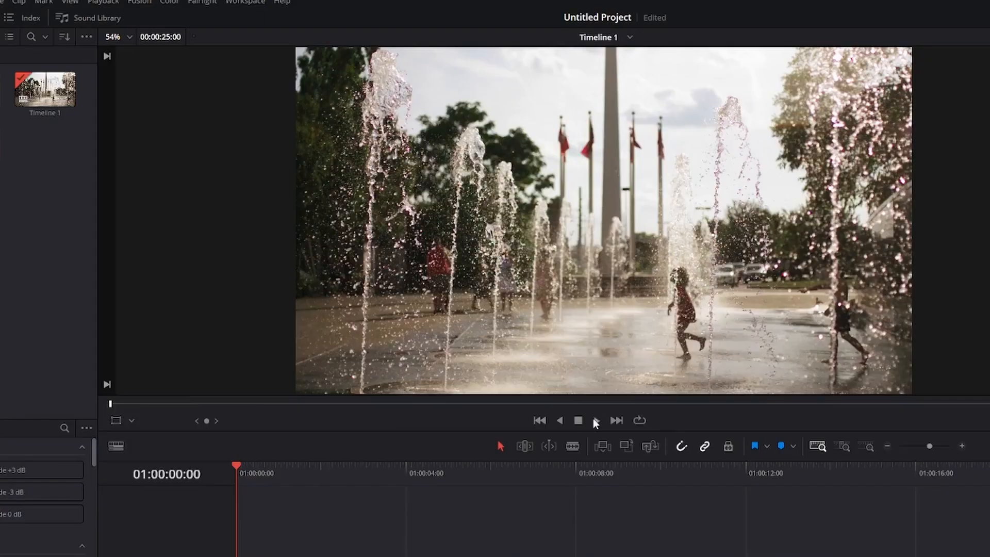
# Step: Play the timeline forward, stop it, play it in reverse, stop again and resume forward playback
pyautogui.click(493, 285)
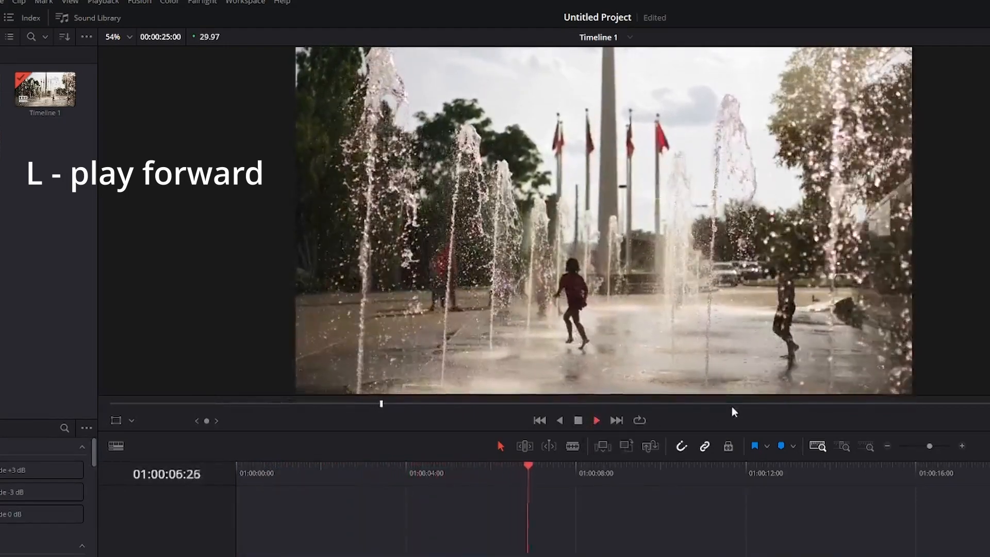
pyautogui.press('k')
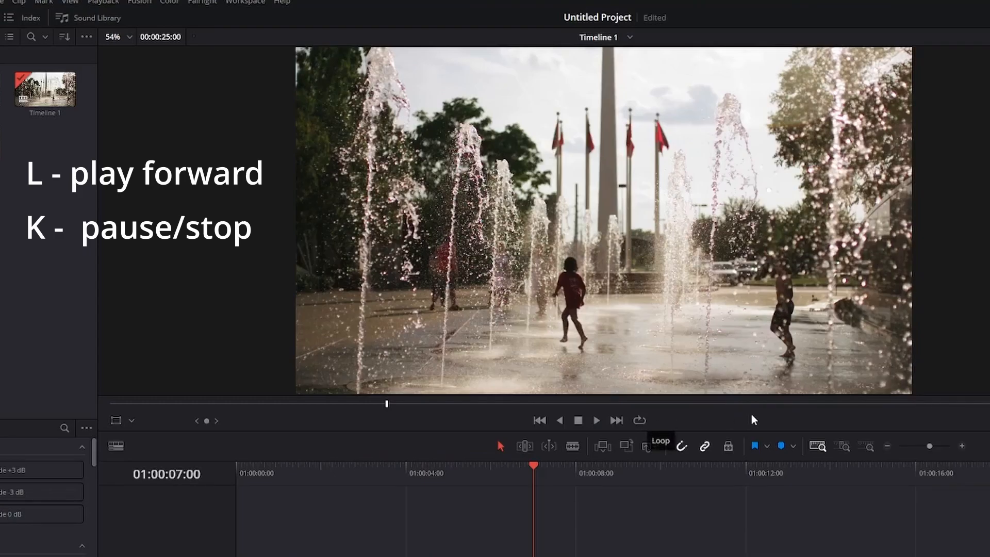
pyautogui.press('j')
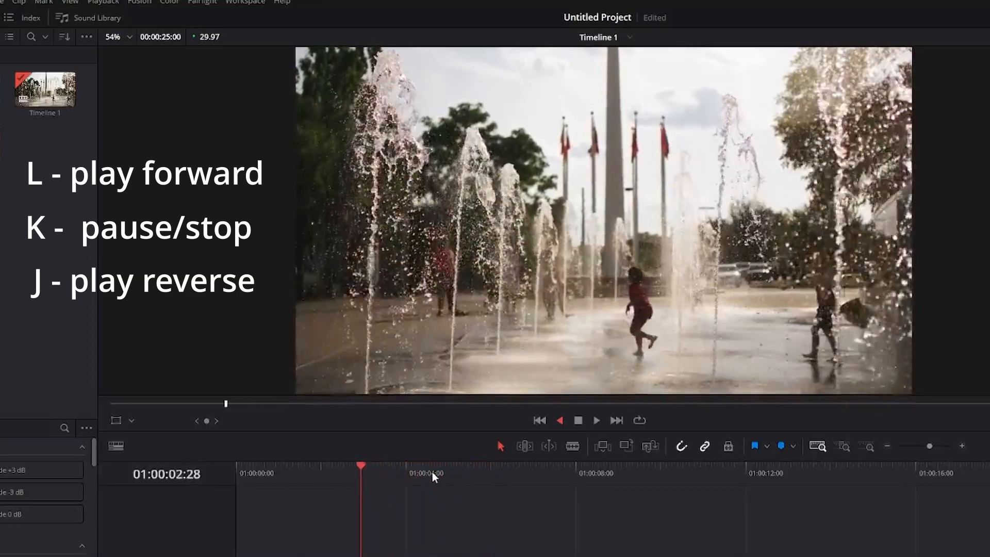
pyautogui.press('k')
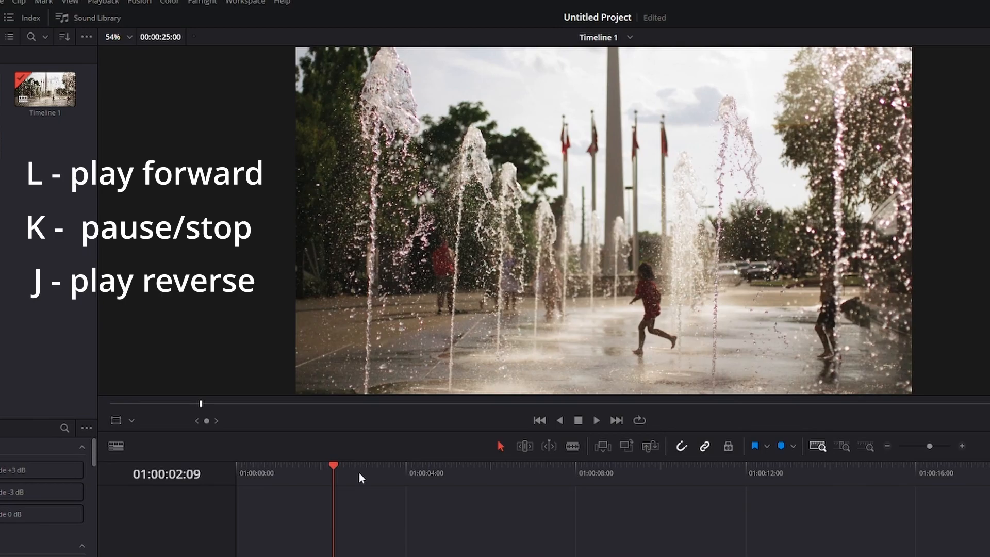
pyautogui.press('l')
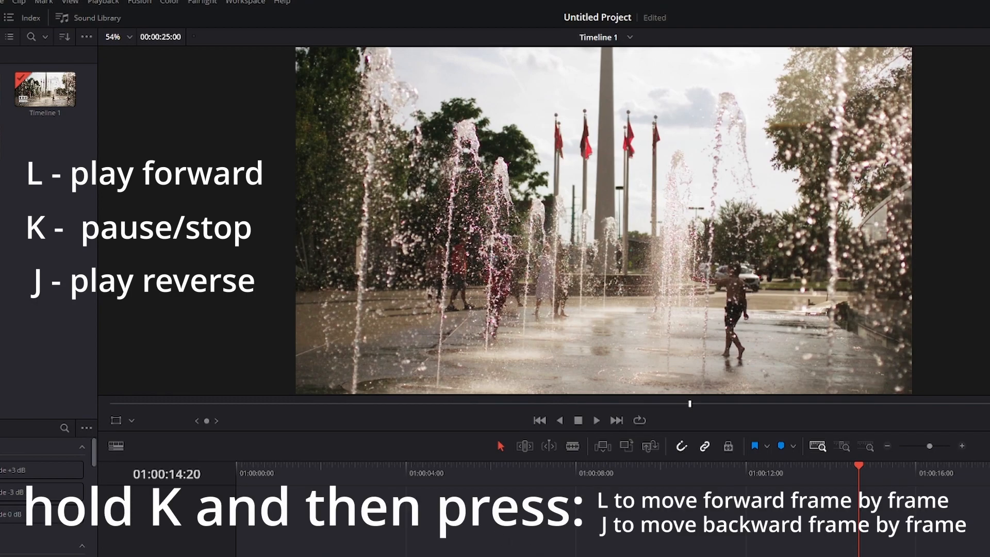
# Step: Step the playhead forward frame by frame to 01:00:15:00
pyautogui.press('l')
pyautogui.press('l')
pyautogui.press('l')
pyautogui.press('l')
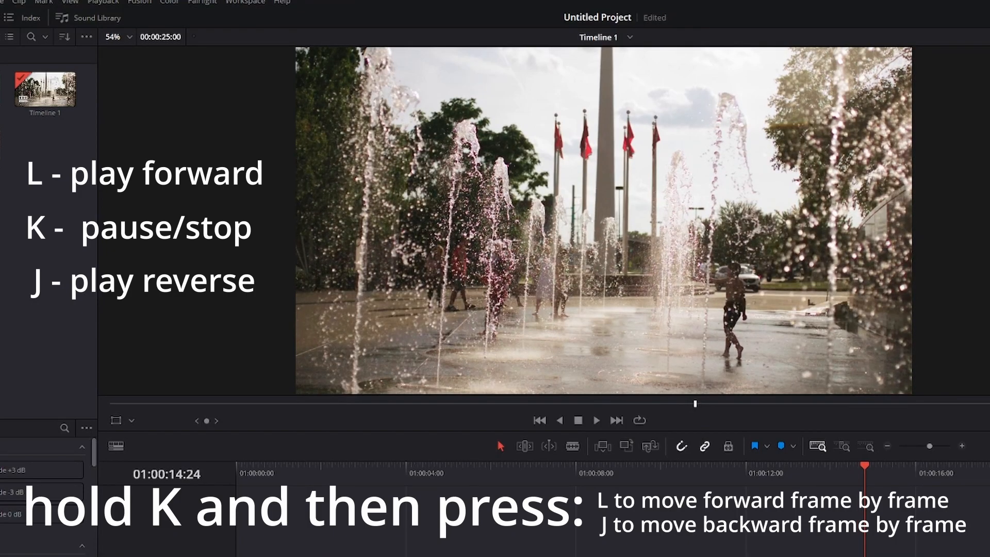
pyautogui.press('l')
pyautogui.press('l')
pyautogui.press('l')
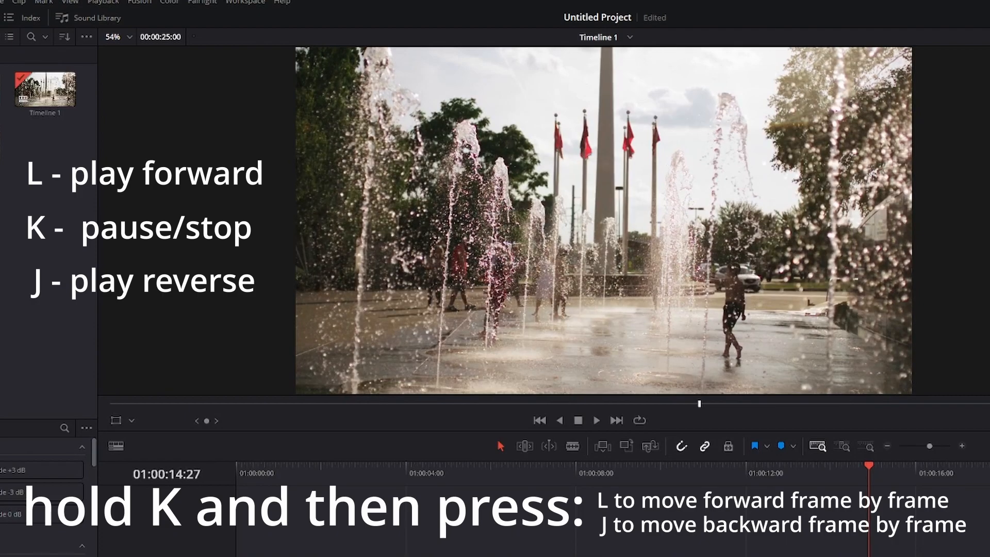
pyautogui.press('l')
pyautogui.press('l')
pyautogui.press('l')
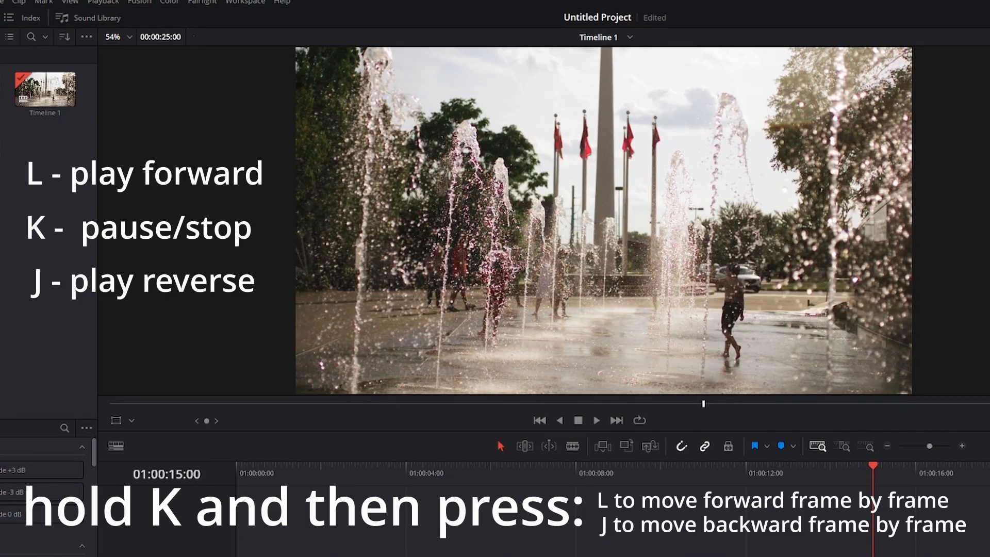
# Step: Step the playhead back a few frames and forward again frame by frame to 01:00:15:01
pyautogui.press('j')
pyautogui.press('j')
pyautogui.press('j')
pyautogui.press('j')
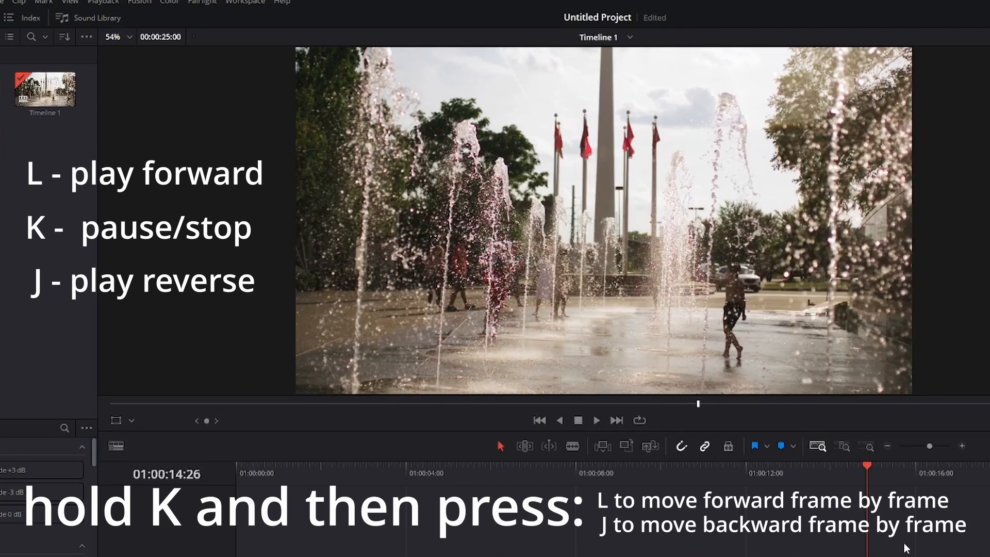
pyautogui.press('l')
pyautogui.press('l')
pyautogui.press('l')
pyautogui.press('l')
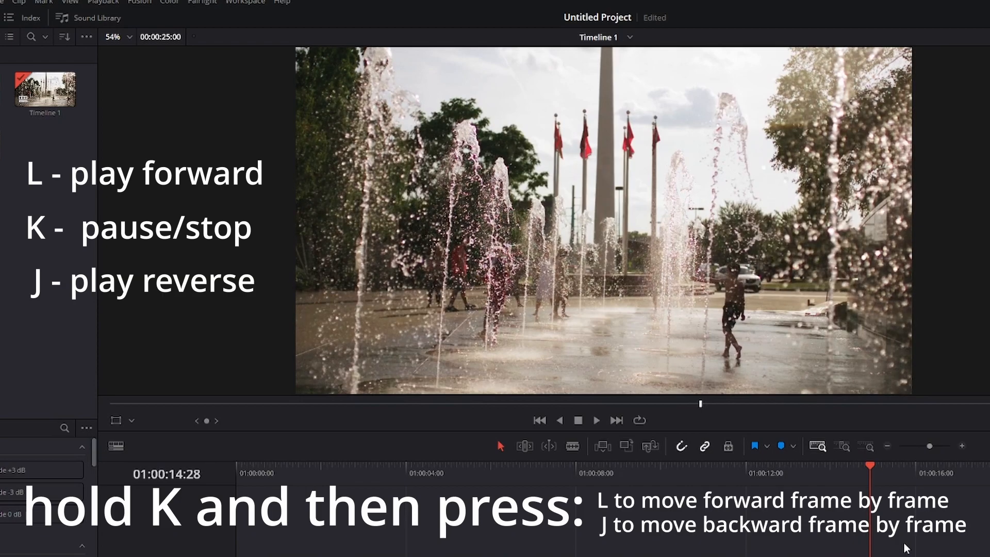
pyautogui.press('l')
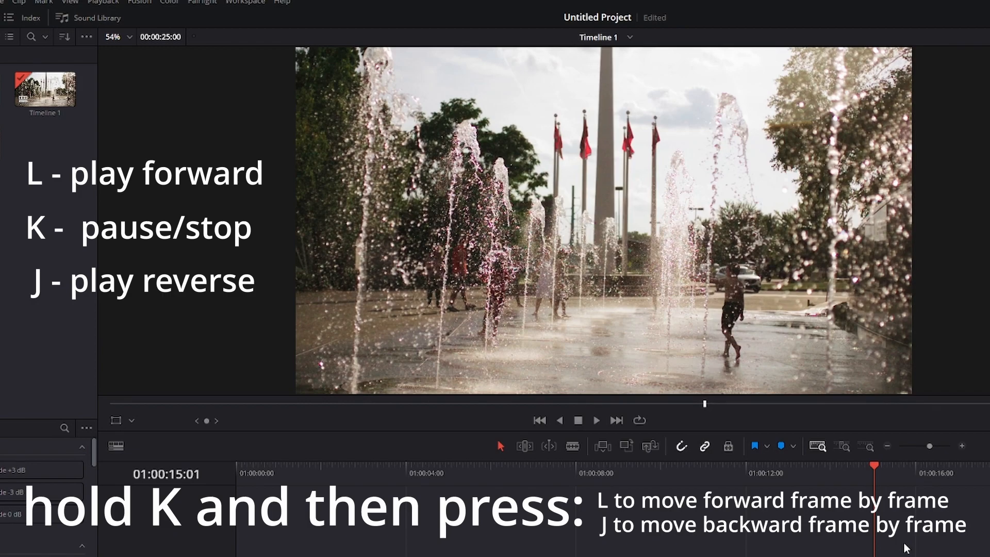
# Step: Step the playhead backward frame by frame to 01:00:14:18
pyautogui.press('j')
pyautogui.press('j')
pyautogui.press('j')
pyautogui.press('j')
pyautogui.press('j')
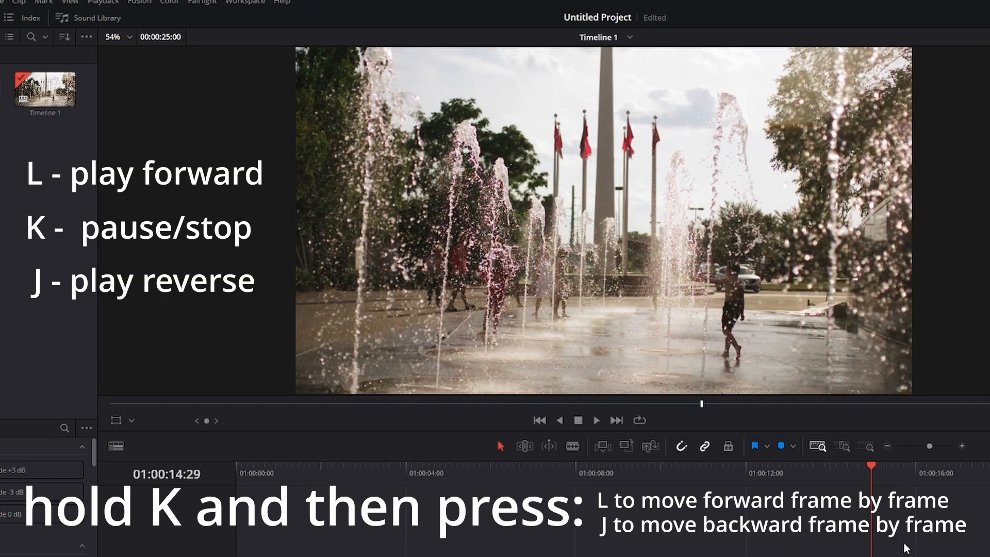
pyautogui.press('j')
pyautogui.press('j')
pyautogui.press('j')
pyautogui.press('j')
pyautogui.press('j')
pyautogui.press('j')
pyautogui.press('j')
pyautogui.press('j')
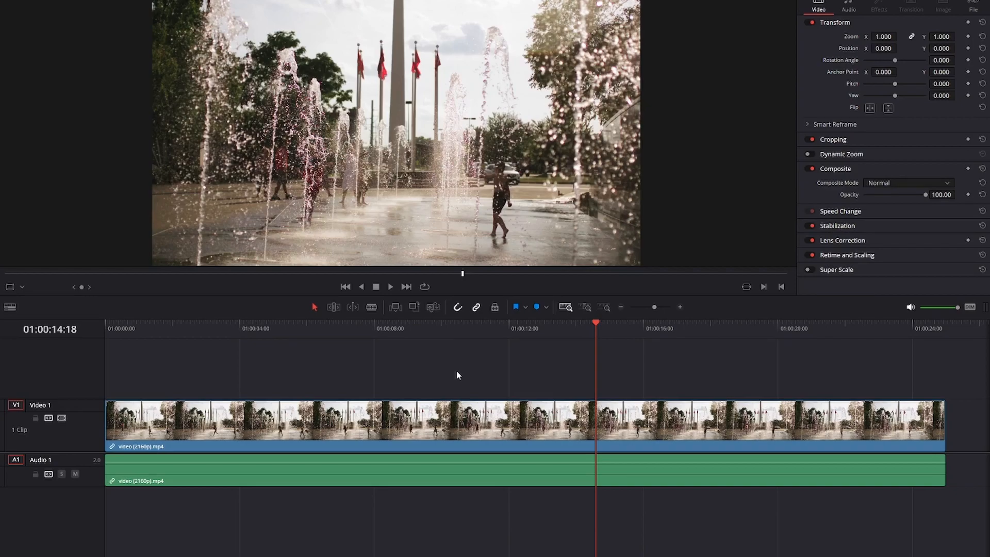
# Step: Split the video clip and its audio at 01:00:14:18 and again at 01:00:11:23
pyautogui.hotkey('ctrl', 'b')
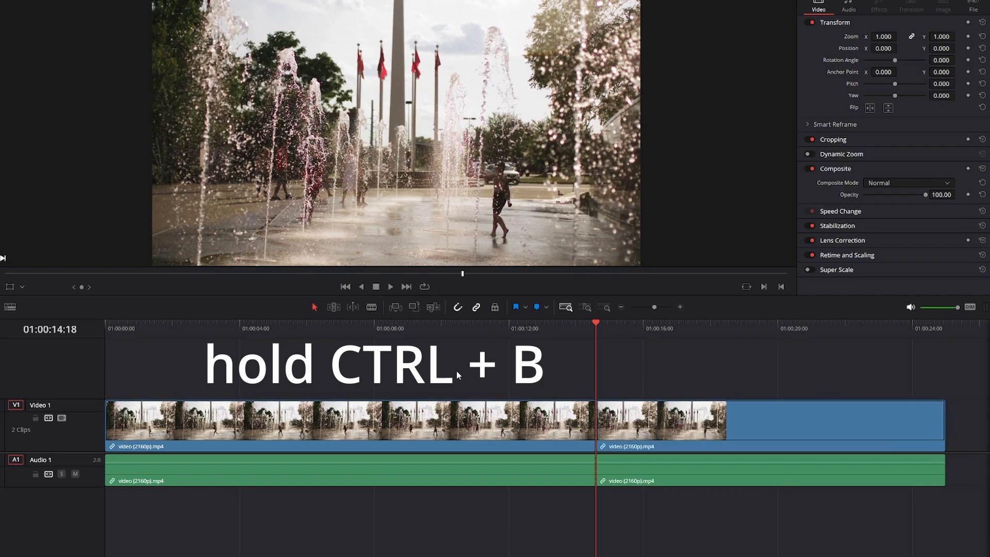
pyautogui.moveTo(595, 322); pyautogui.dragTo(501, 338)
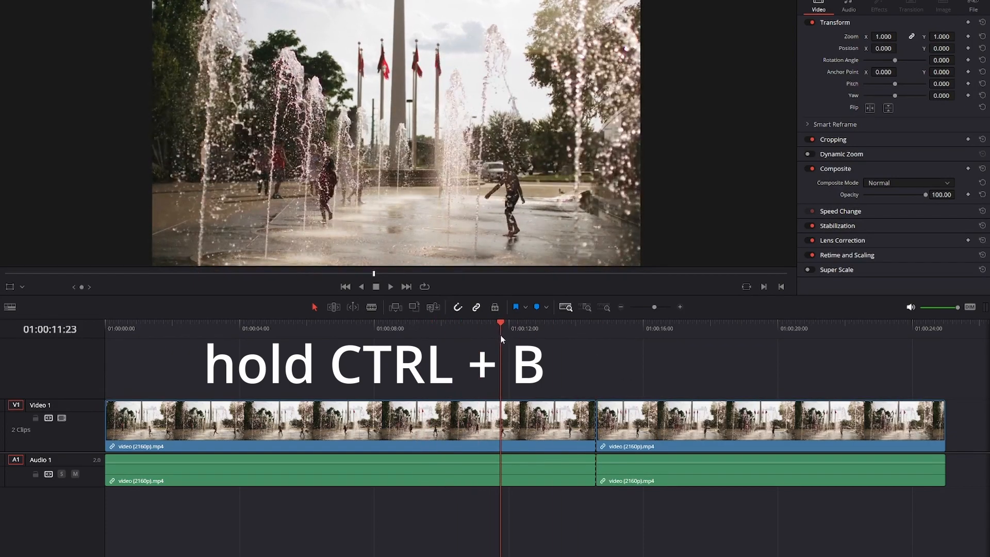
pyautogui.hotkey('ctrl', 'b')
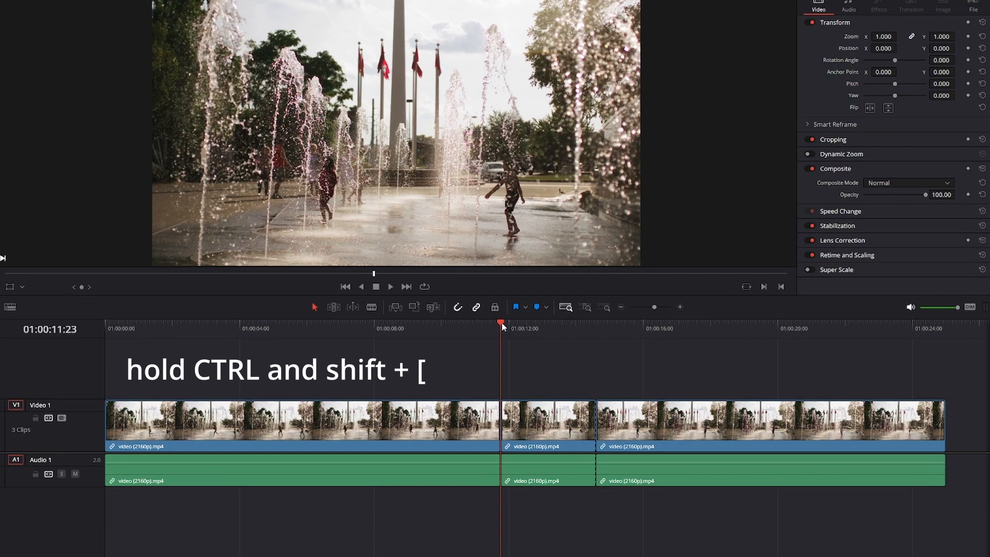
# Step: Ripple-trim the first clip's start to 01:00:04:05 and the last clip's end to 01:00:15:20, closing the gaps
pyautogui.moveTo(502, 323); pyautogui.dragTo(246, 359)
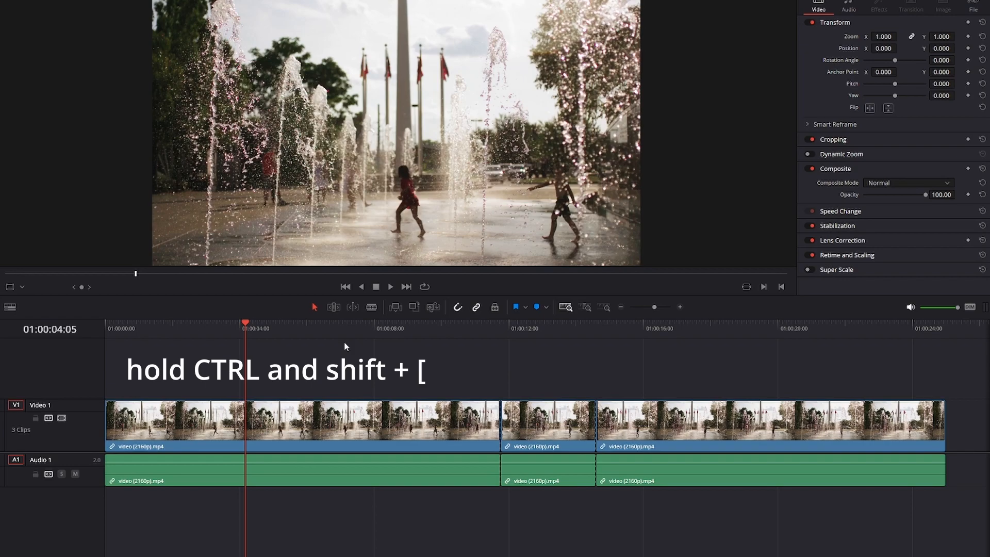
pyautogui.hotkey('ctrl', 'shift', '[')
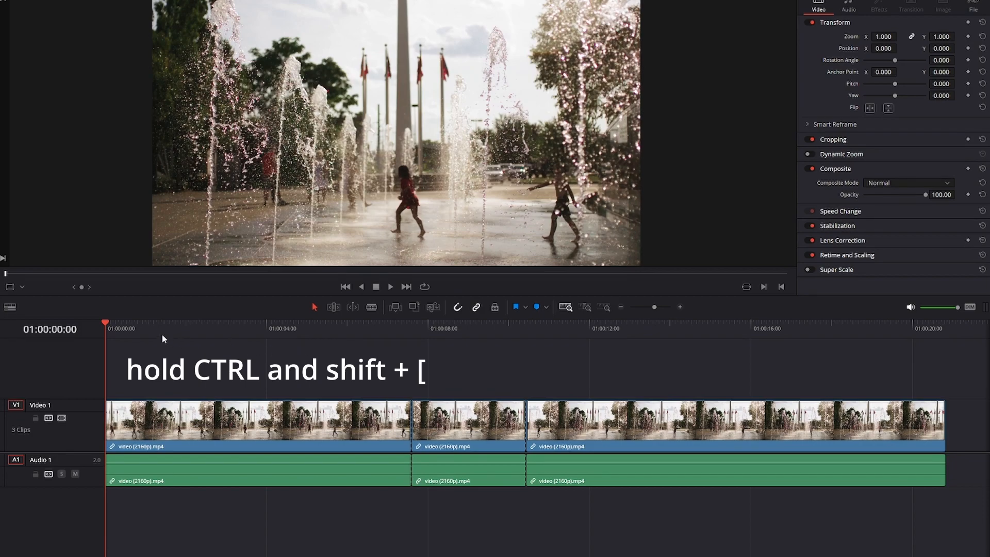
pyautogui.moveTo(106, 324); pyautogui.dragTo(737, 301)
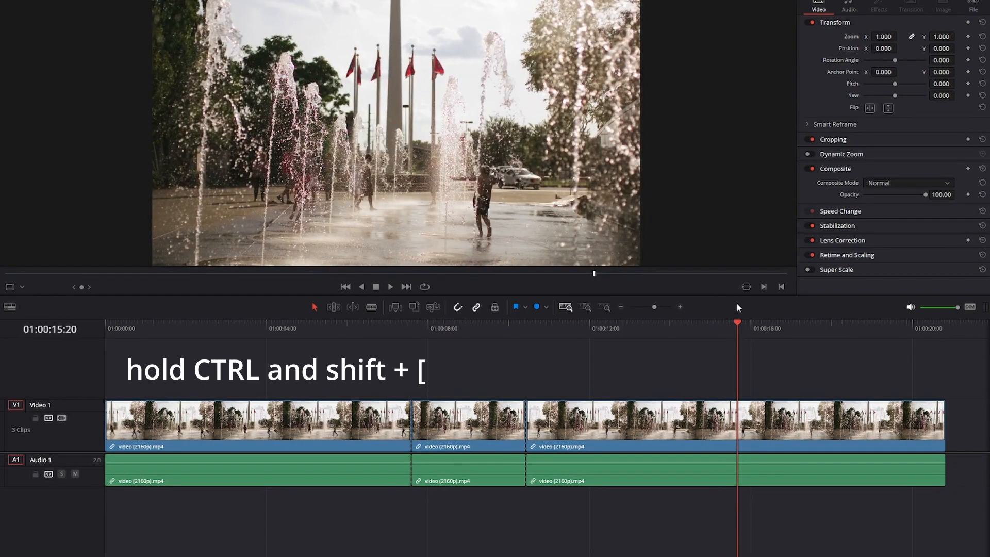
pyautogui.hotkey('ctrl', 'shift', ']')
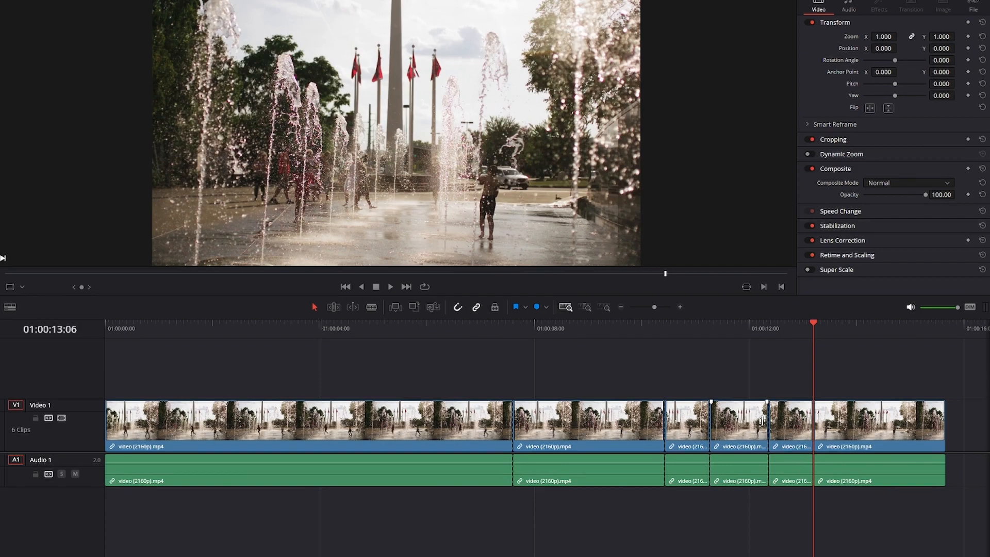
# Step: Move the playhead to 01:00:03:02 and zoom the timeline in and out around it
pyautogui.click(468, 326)
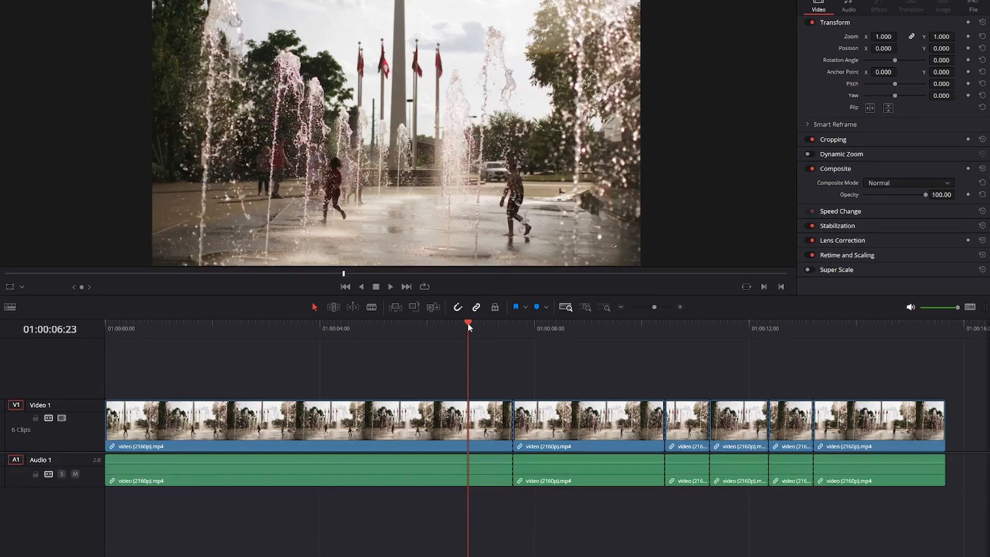
pyautogui.click(418, 326)
pyautogui.moveTo(418, 329); pyautogui.dragTo(268, 349)
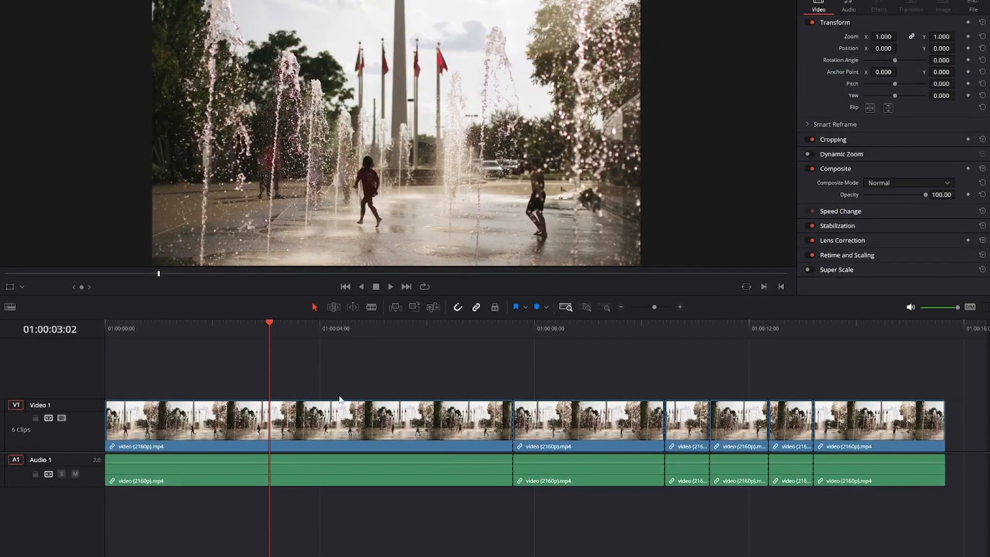
pyautogui.scroll(3, 353, 414)
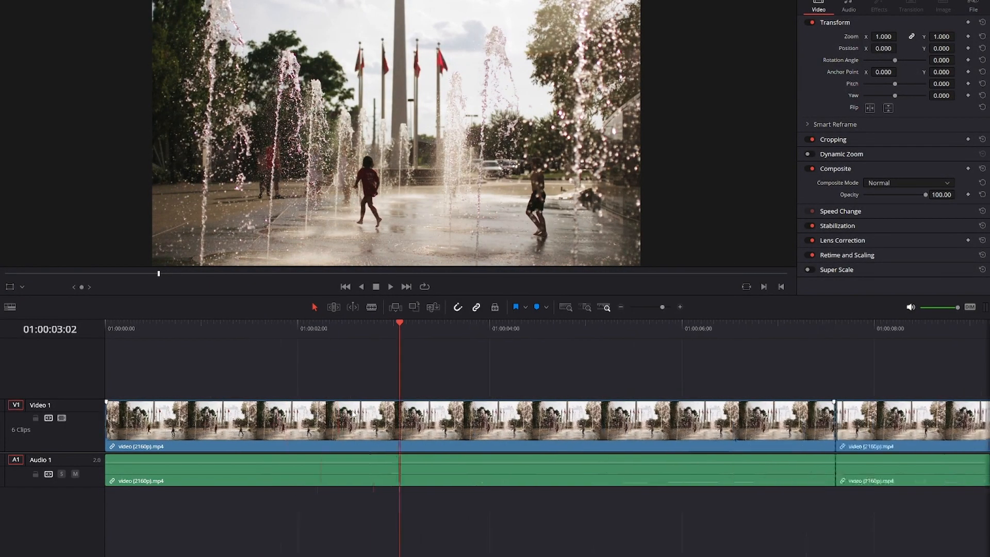
pyautogui.scroll(-3, 500, 336)
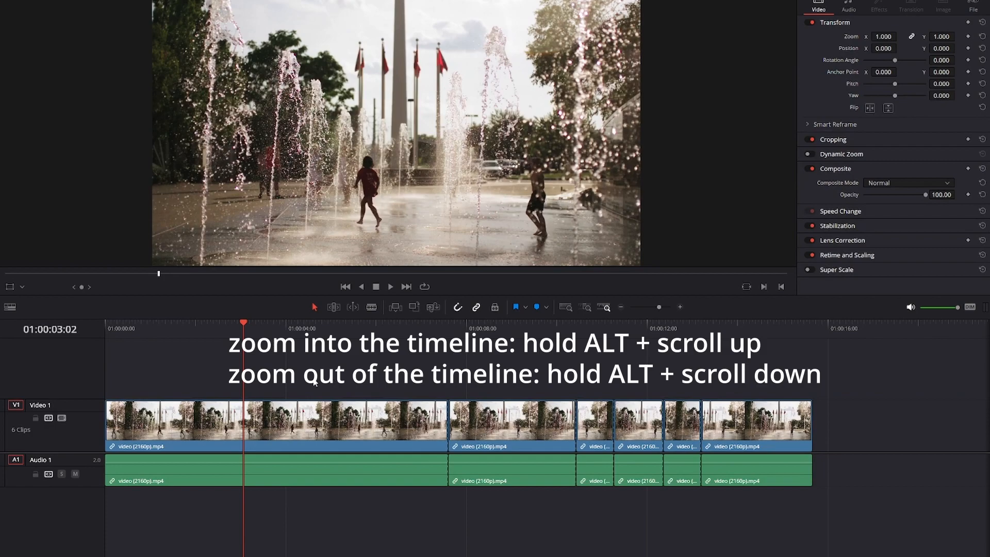
pyautogui.scroll(5, 268, 389)
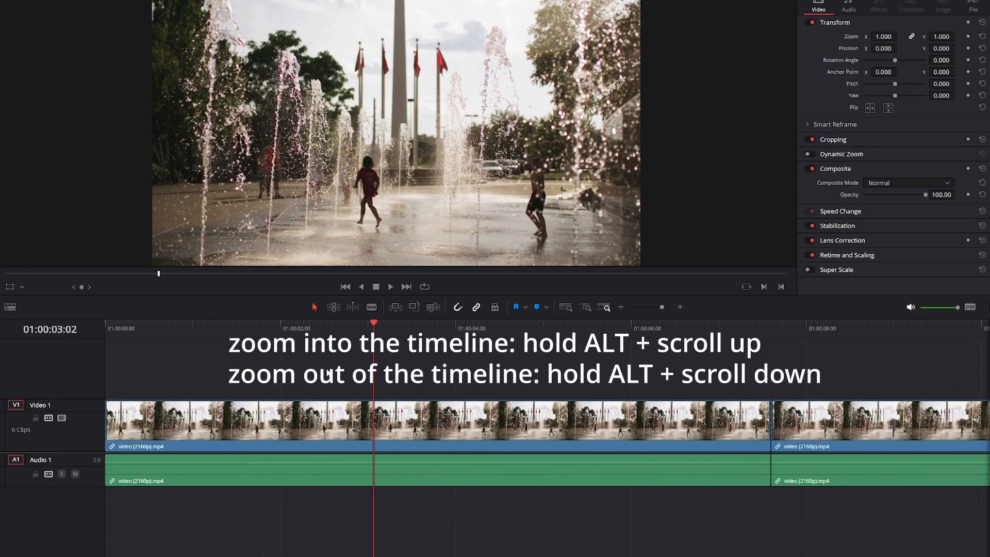
pyautogui.scroll(4, 328, 375)
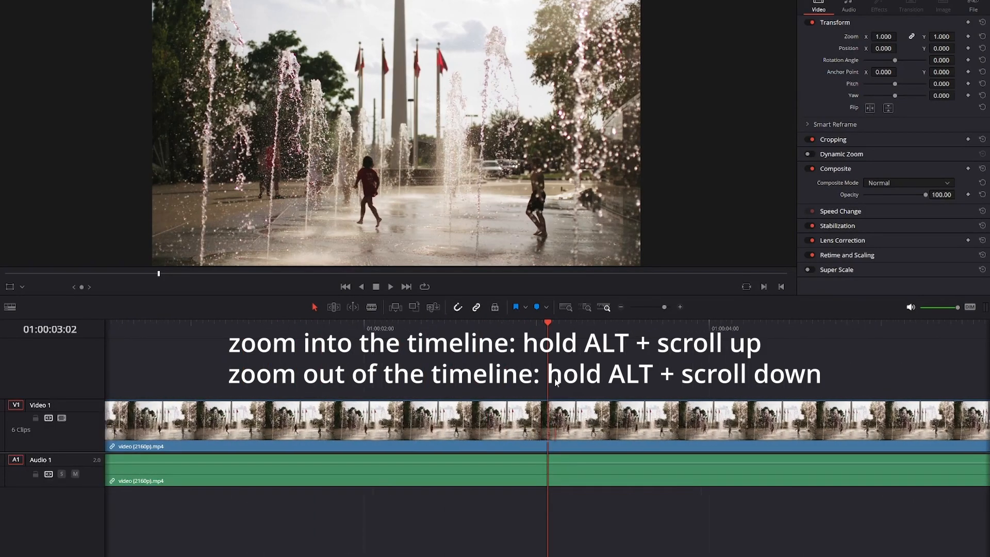
pyautogui.scroll(-5, 555, 380)
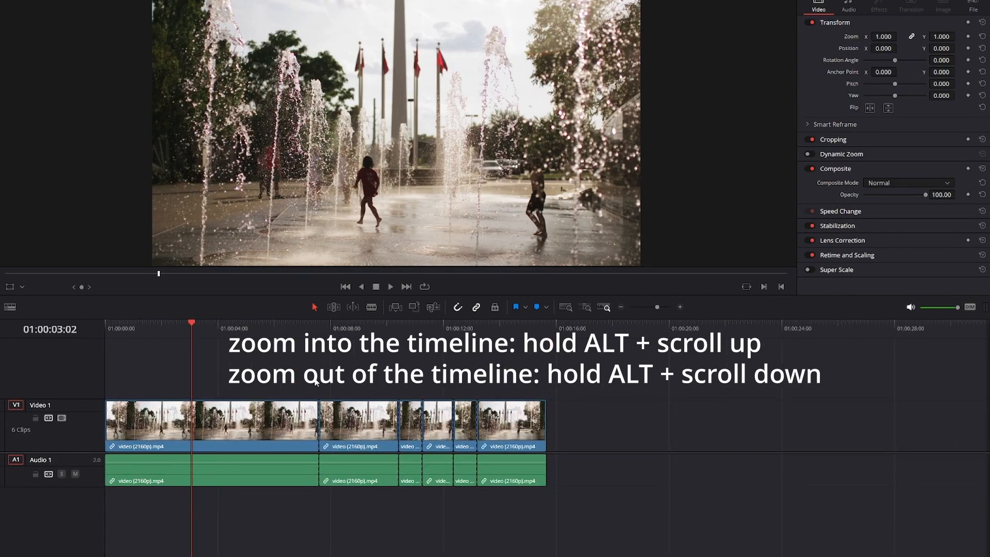
pyautogui.scroll(6, 244, 382)
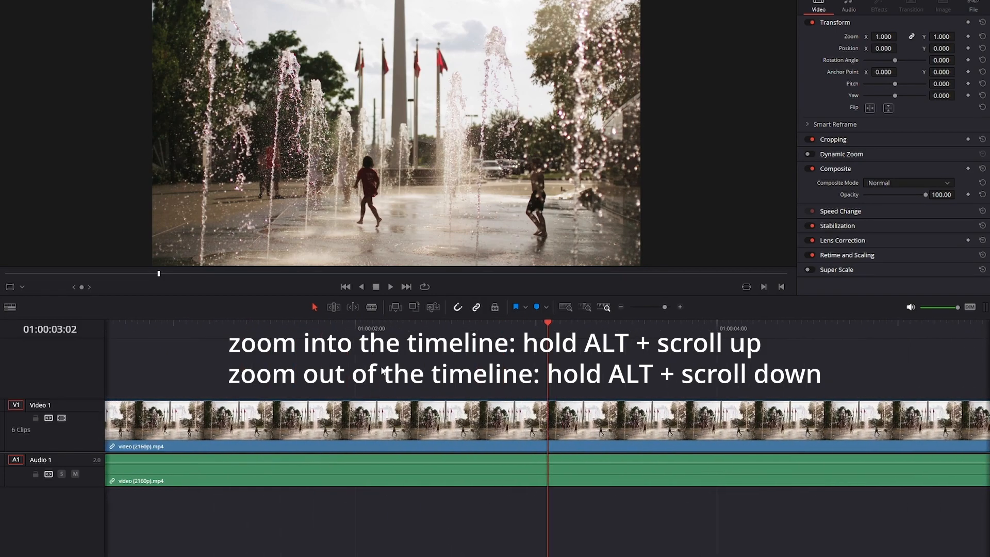
# Step: Scrub the playhead back and forth through the first clip while zooming the timeline in and out
pyautogui.moveTo(549, 328); pyautogui.dragTo(377, 340)
pyautogui.moveTo(364, 352); pyautogui.dragTo(809, 361)
pyautogui.keyDown('alt'); pyautogui.scroll(2, 809, 356); pyautogui.keyUp('alt')
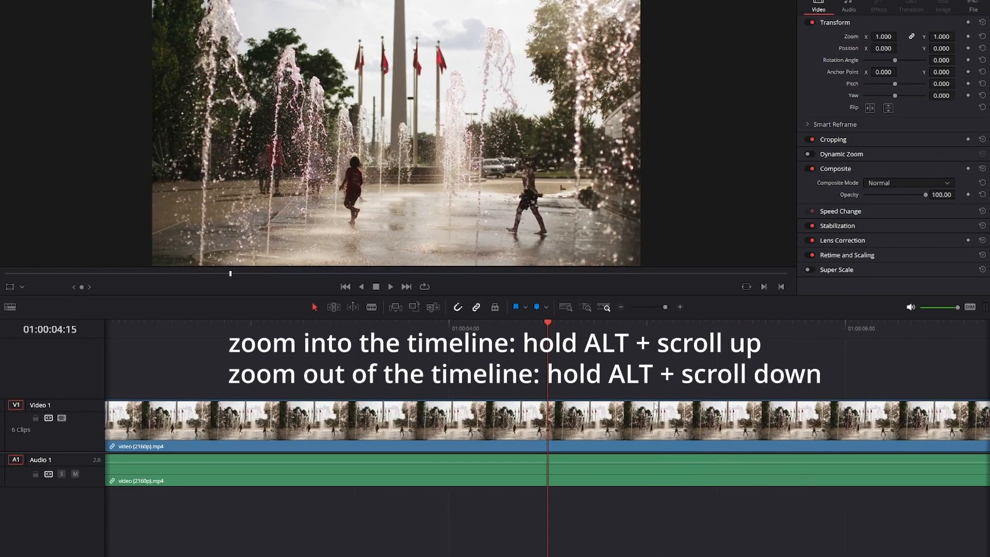
pyautogui.scroll(-3, 563, 384)
pyautogui.moveTo(547, 323); pyautogui.dragTo(643, 322)
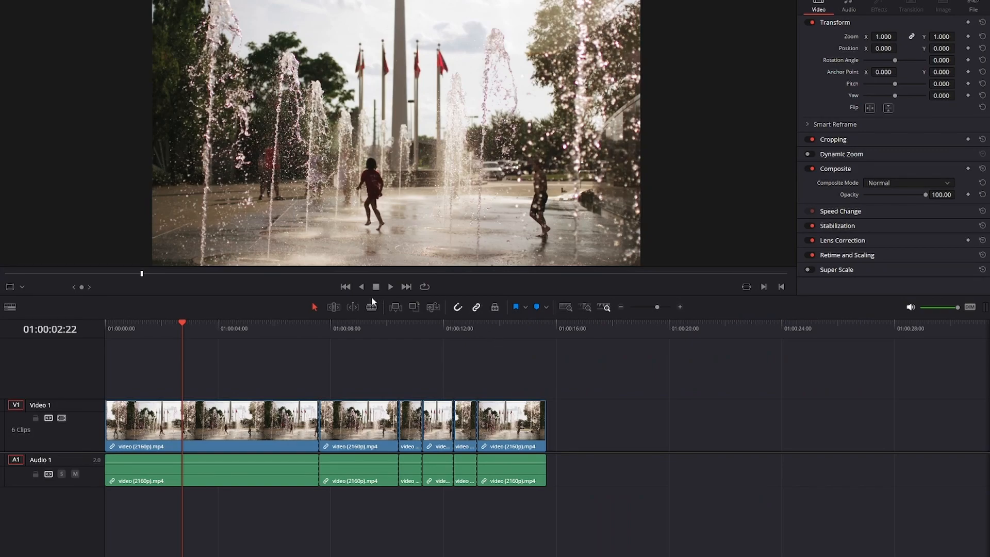
# Step: Set the first clip's zoom to 1.510, position to 27 and 90, anchor point X to 71, pitch to 1.042 and yaw to 0.309
pyautogui.click(346, 286)
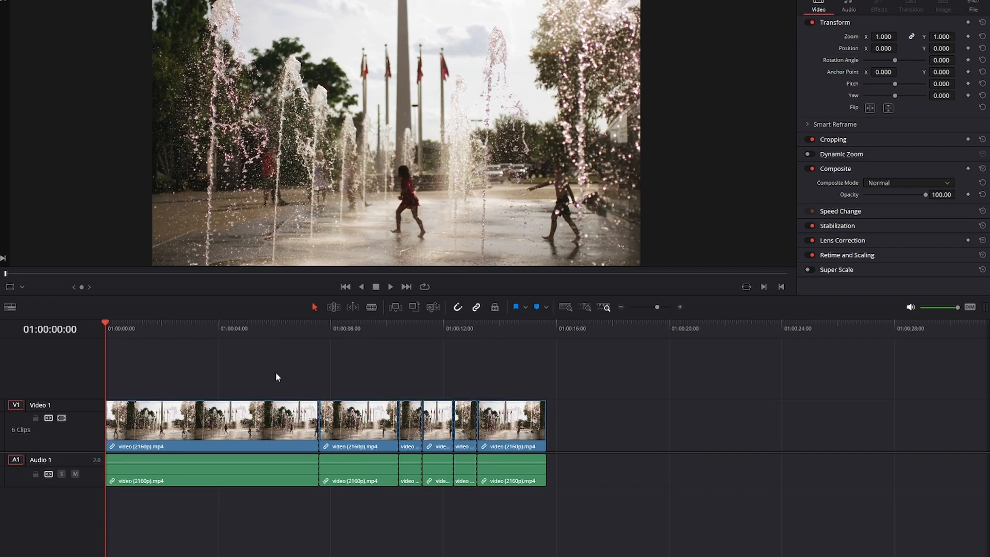
pyautogui.click(246, 417)
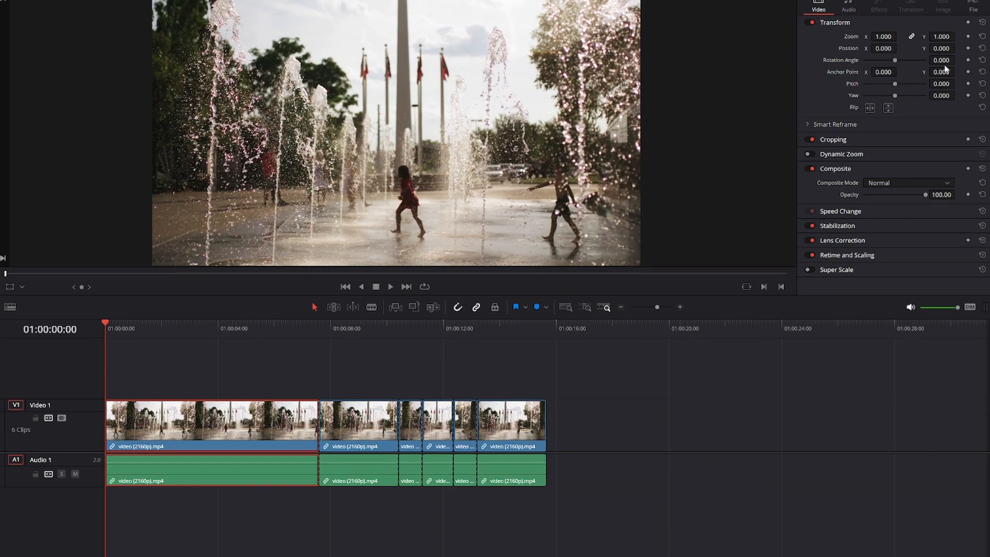
pyautogui.moveTo(880, 37); pyautogui.dragTo(981, 49)
pyautogui.moveTo(878, 72); pyautogui.dragTo(914, 73)
pyautogui.moveTo(895, 83)
pyautogui.mouseDown()
pyautogui.moveTo(916, 83)
pyautogui.moveTo(901, 95)
pyautogui.mouseUp()
# Step: Deselect the clip and scrub to 01:00:05:02 to preview its transformed image
pyautogui.click(279, 381)
pyautogui.click(258, 324)
pyautogui.click(280, 323)
pyautogui.moveTo(292, 325); pyautogui.dragTo(247, 325)
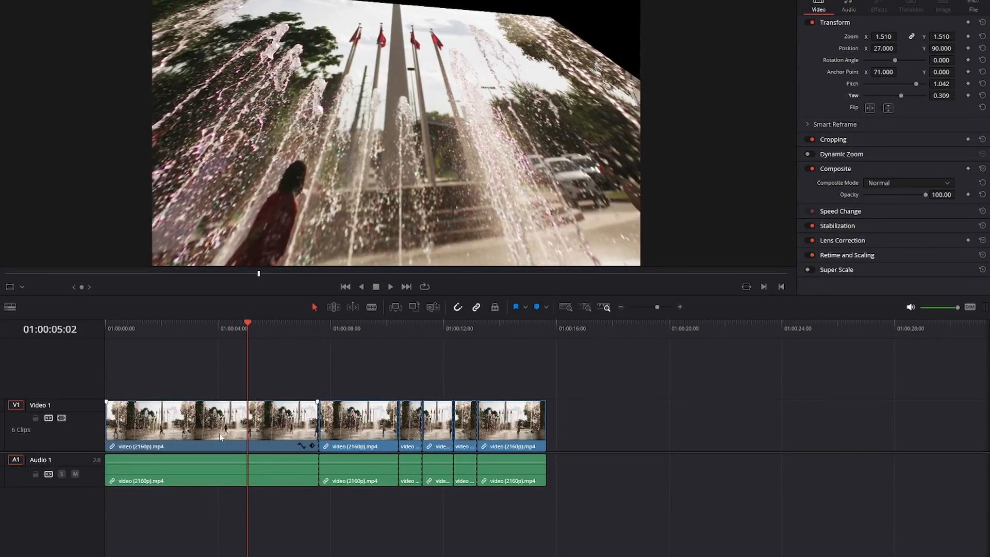
# Step: Copy the first clip's attributes and select the five clips that follow it
pyautogui.moveTo(370, 369); pyautogui.dragTo(532, 421)
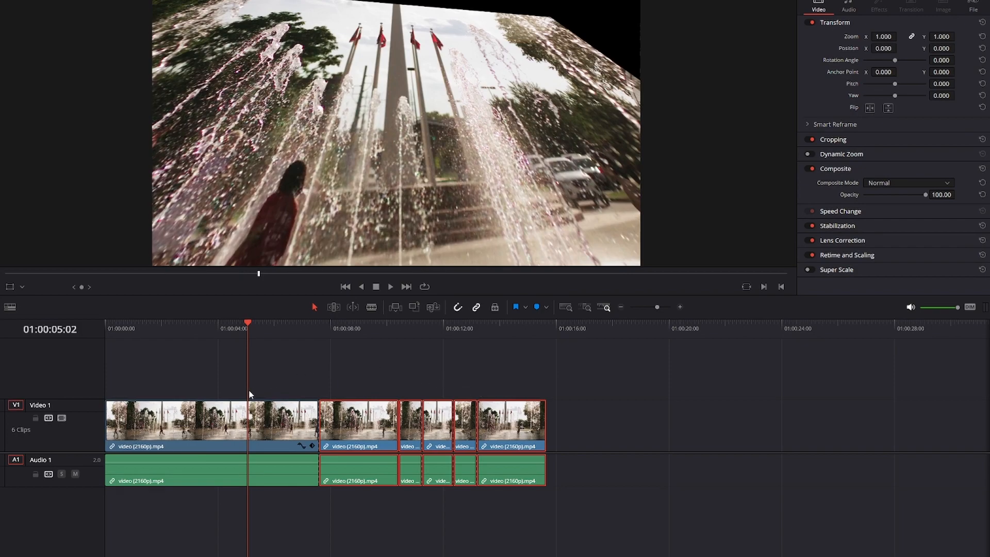
pyautogui.click(192, 421)
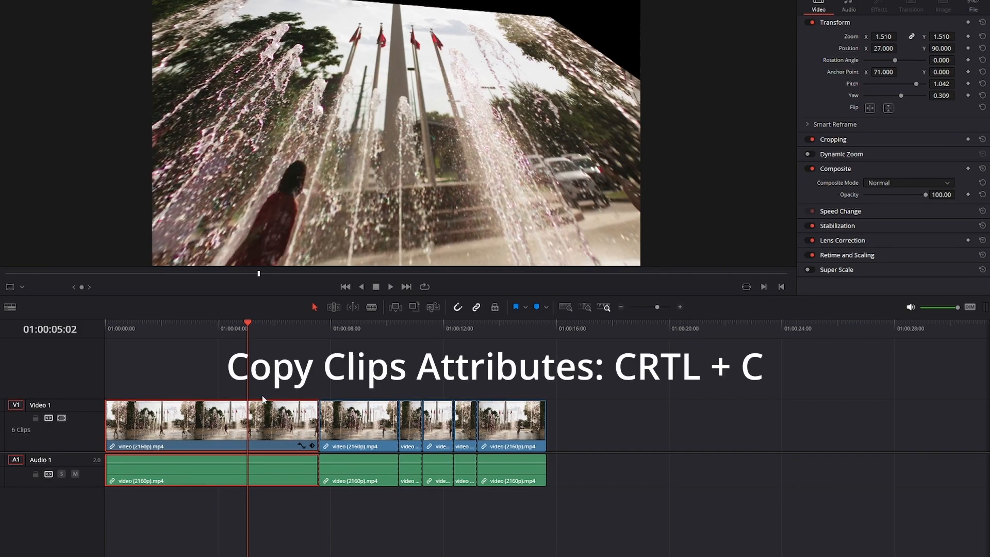
pyautogui.click(356, 362)
pyautogui.moveTo(355, 361); pyautogui.dragTo(530, 440)
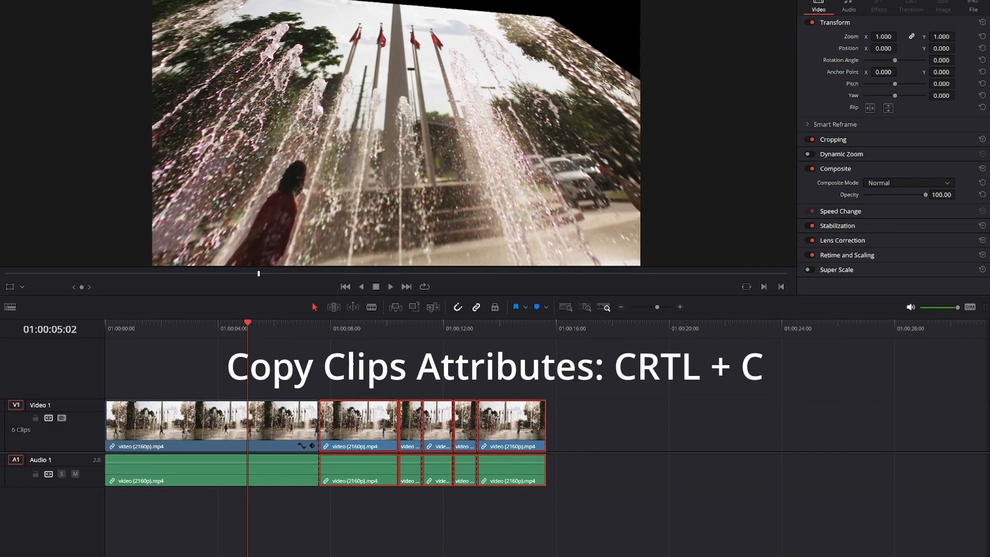
# Step: Paste all video attributes and the retime effects onto the selected clips with keyframe timing maintained, and move the playhead to 01:00:06:15
pyautogui.hotkey('alt', 'v')
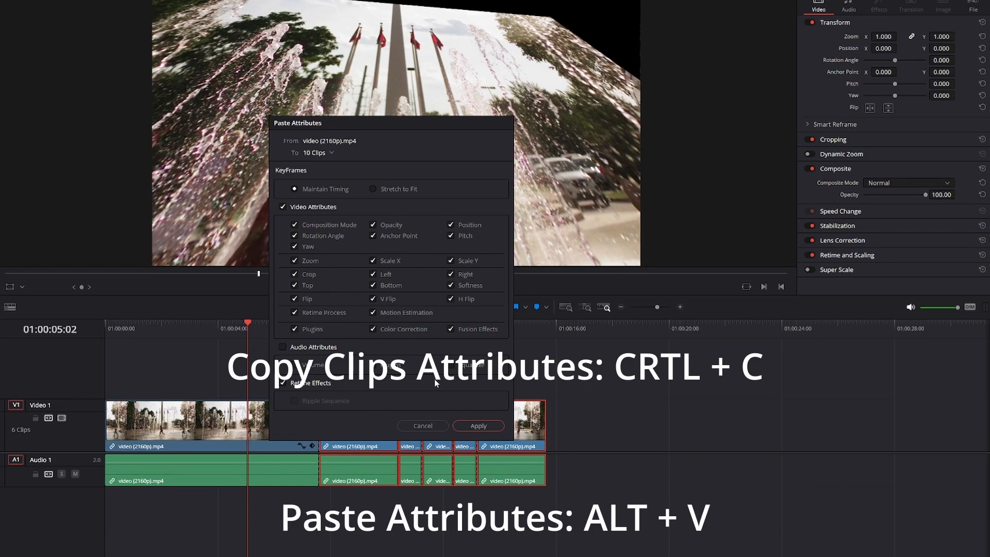
pyautogui.click(472, 425)
pyautogui.click(293, 324)
pyautogui.moveTo(292, 323)
pyautogui.mouseDown()
pyautogui.moveTo(501, 332)
pyautogui.moveTo(276, 330)
pyautogui.moveTo(288, 335)
pyautogui.mouseUp()
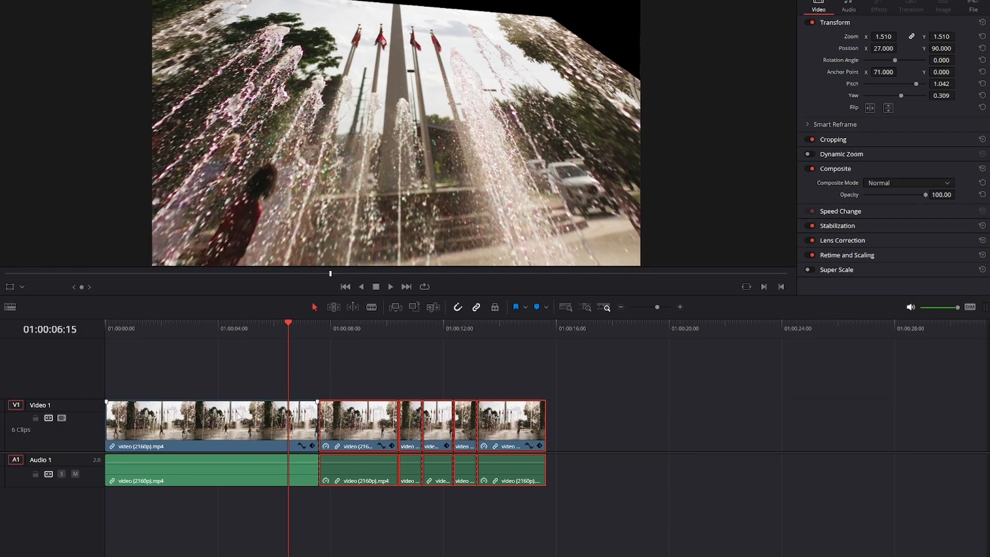
# Step: Delete the last clip, then delete the second clip with its gap left open and undo only that second deletion
pyautogui.click(493, 415)
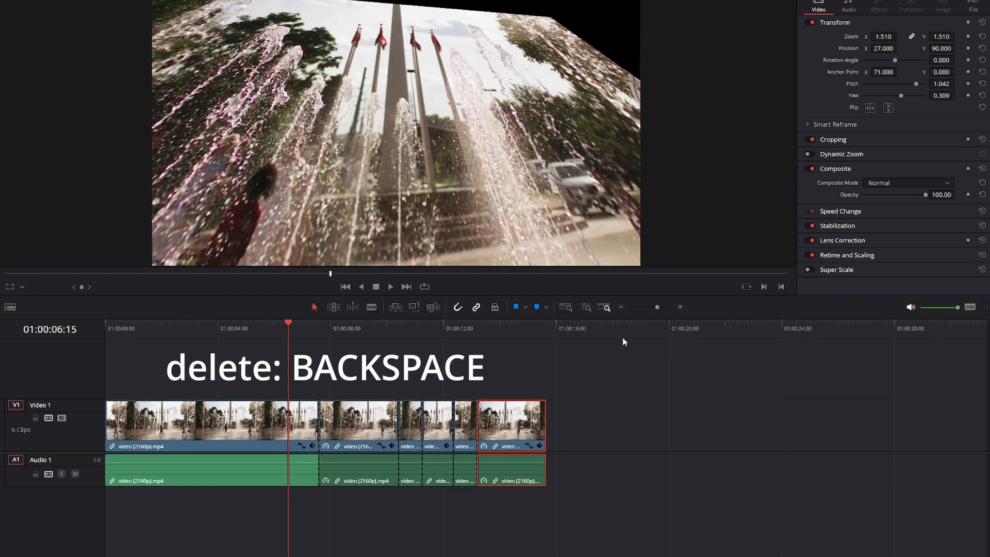
pyautogui.press('BackSpace')
pyautogui.click(382, 423)
pyautogui.press('BackSpace')
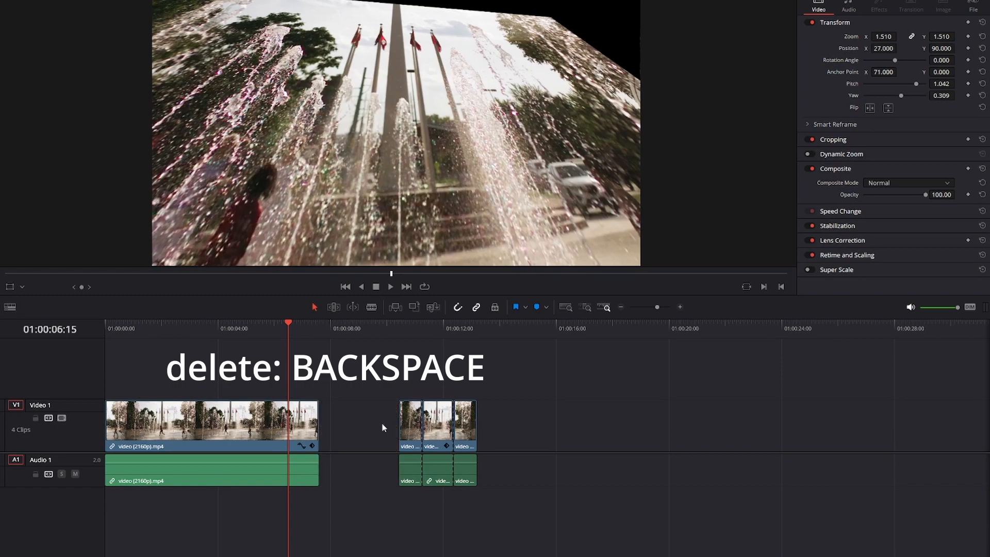
pyautogui.click(366, 422)
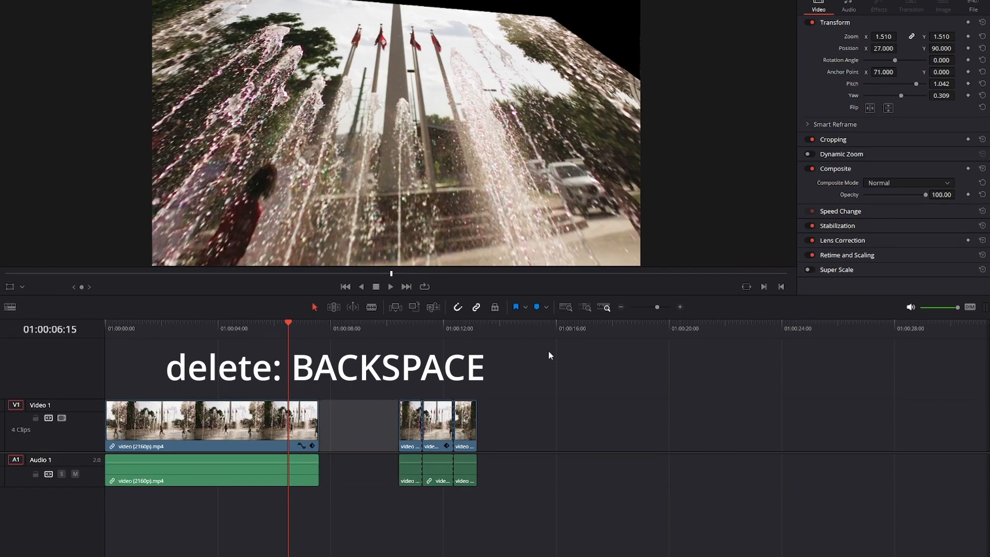
pyautogui.hotkey('ctrl', 'z')
# Step: Try a ripple delete on the second clip and undo it
pyautogui.click(372, 416)
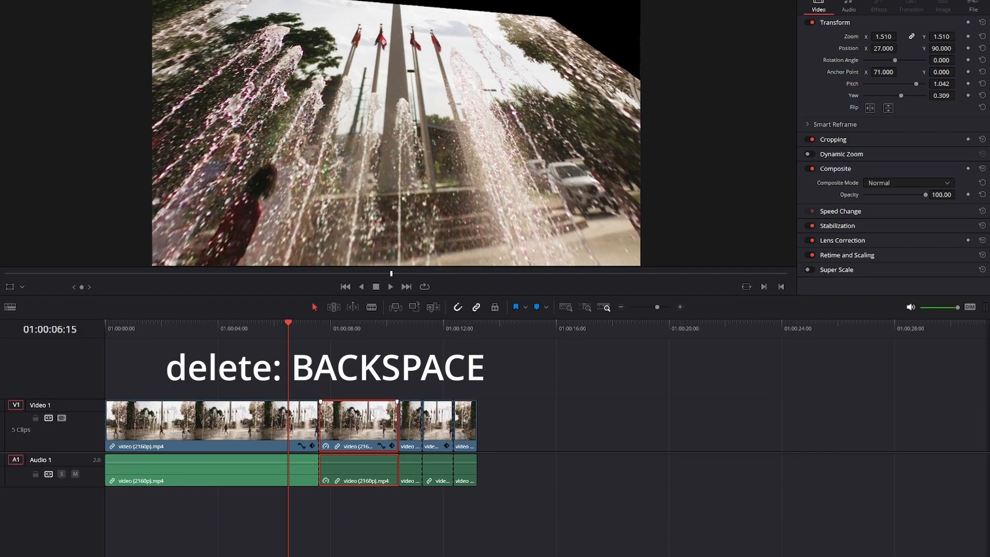
pyautogui.press('Delete')
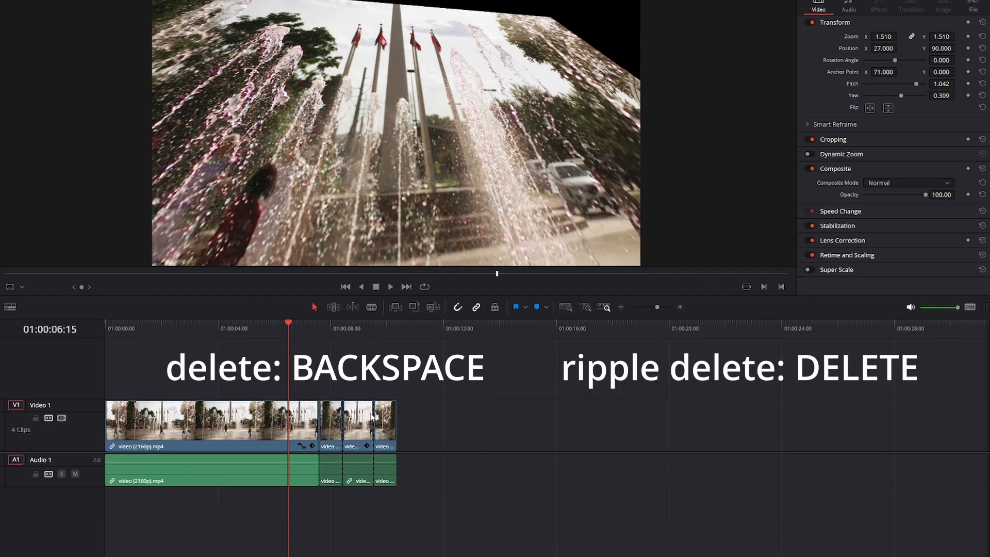
pyautogui.hotkey('ctrl', 'z')
# Step: Delete the second clip without rippling, select the gap left behind, and undo the deletion
pyautogui.click(363, 446)
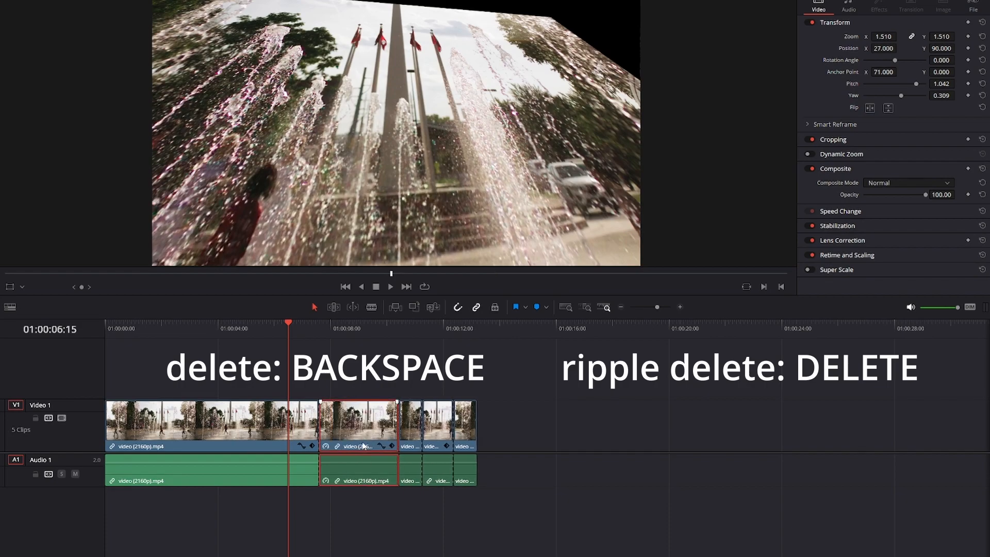
pyautogui.press('BackSpace')
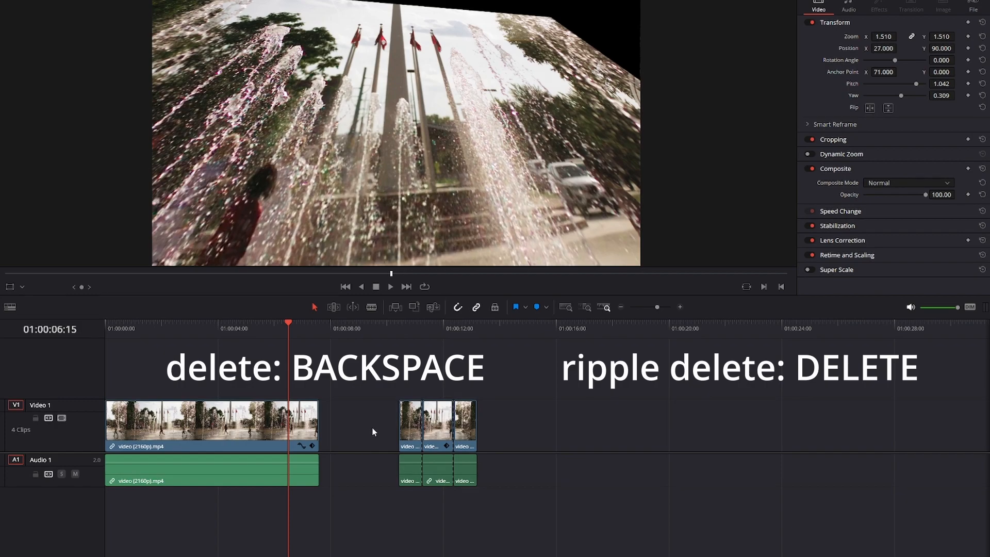
pyautogui.click(361, 425)
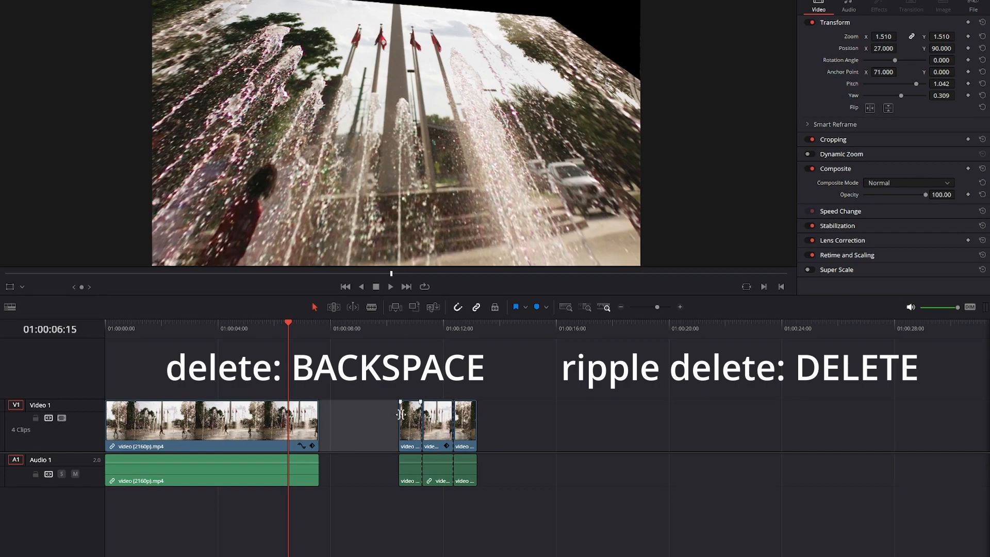
pyautogui.moveTo(364, 384); pyautogui.dragTo(402, 420)
pyautogui.hotkey('ctrl', 'z')
# Step: Ripple delete the second clip so the clips after it close the gap
pyautogui.click(361, 429)
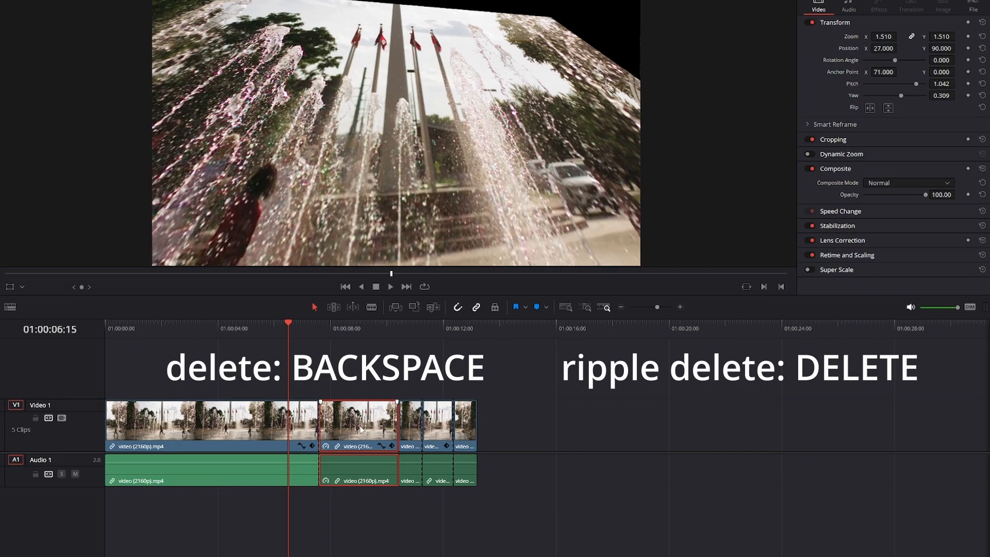
pyautogui.press('Delete')
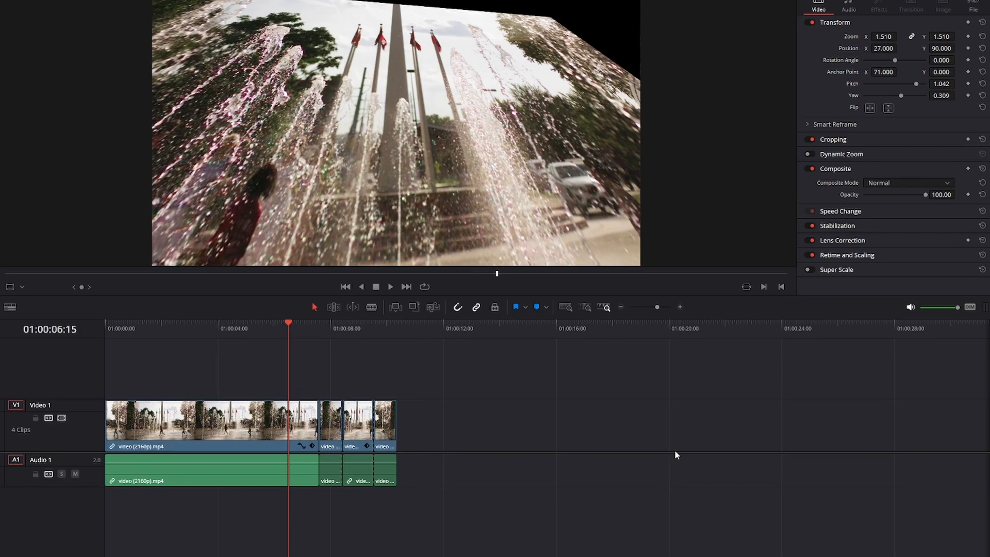
# Step: Select all clips forward from 01:00:07:18 and from the timeline start, clearing the selection each time
pyautogui.click(320, 325)
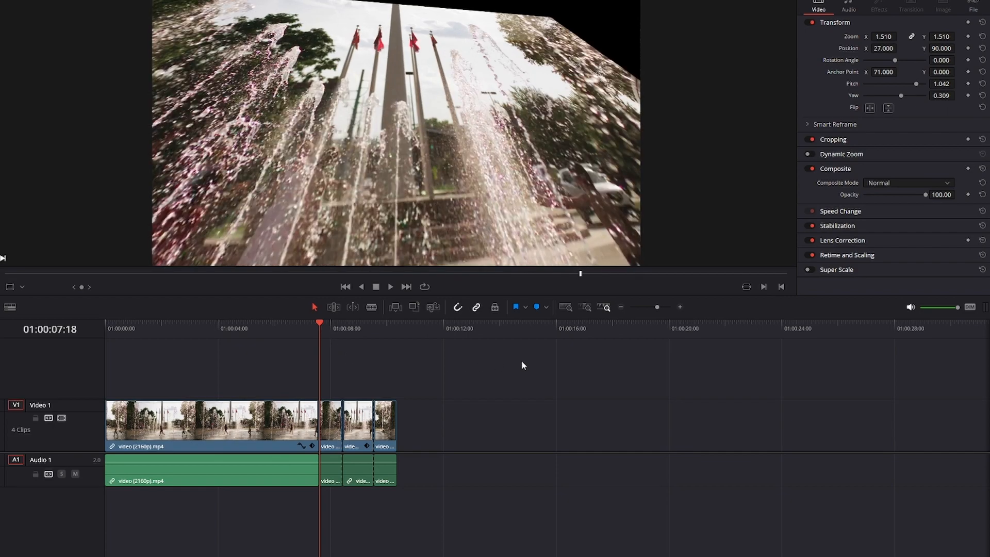
pyautogui.hotkey('alt', 'y')
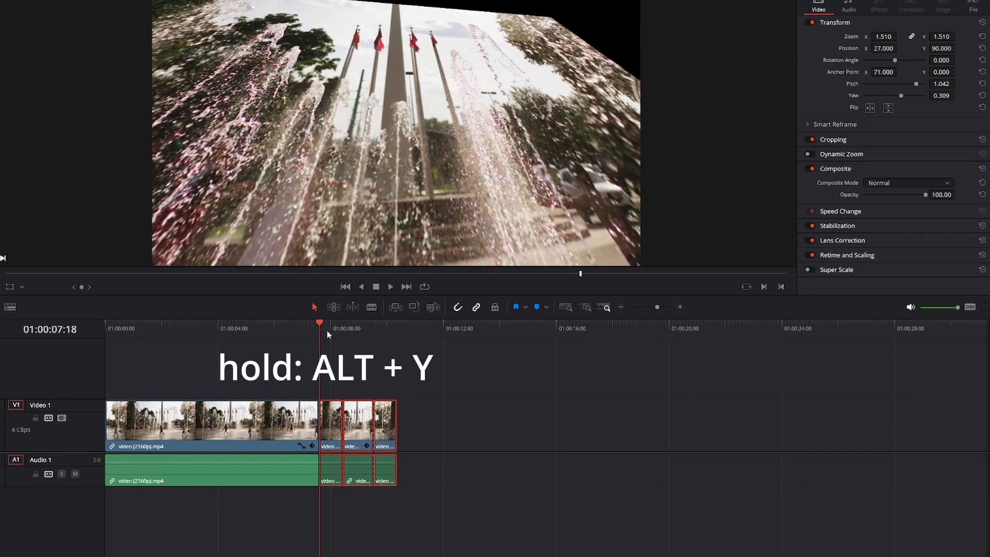
pyautogui.click(351, 383)
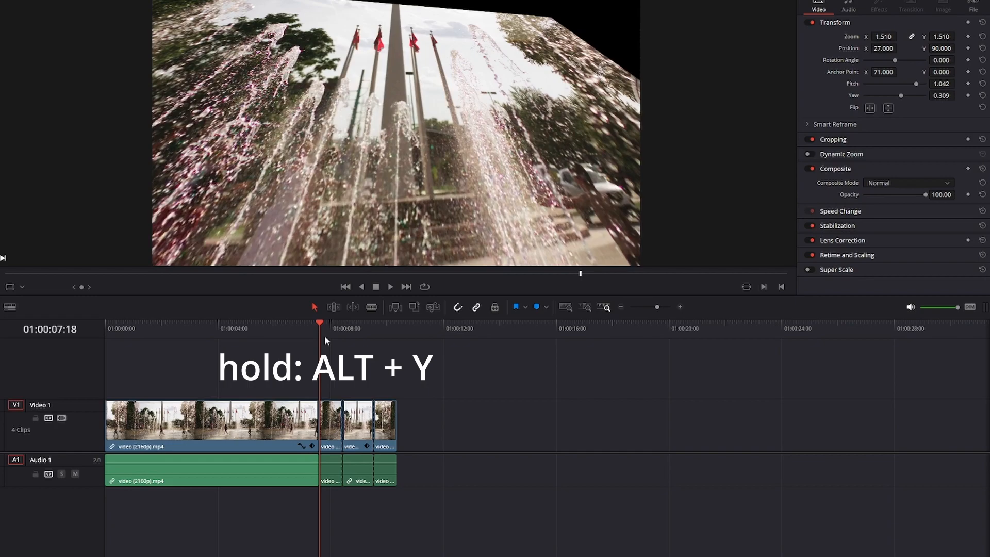
pyautogui.press('Home')
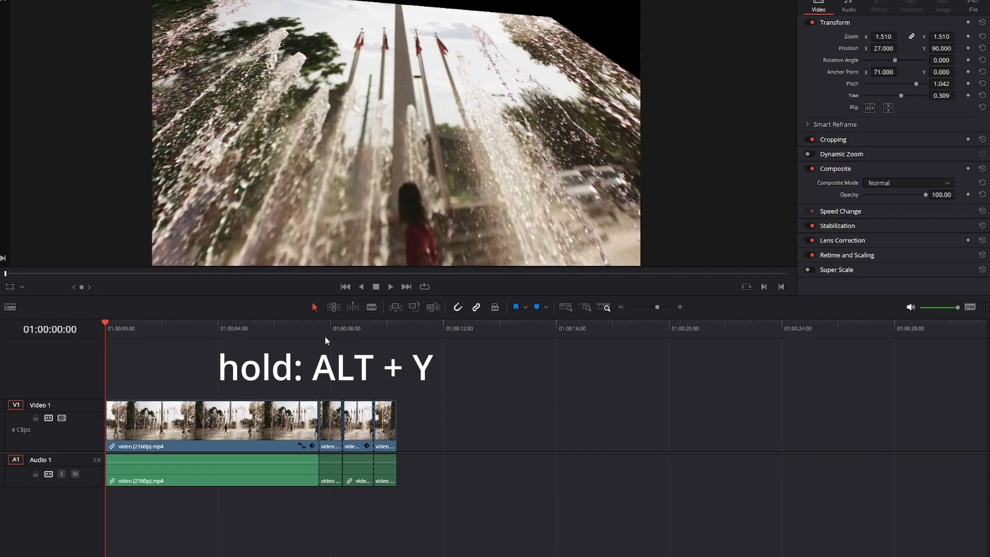
pyautogui.hotkey('alt', 'y')
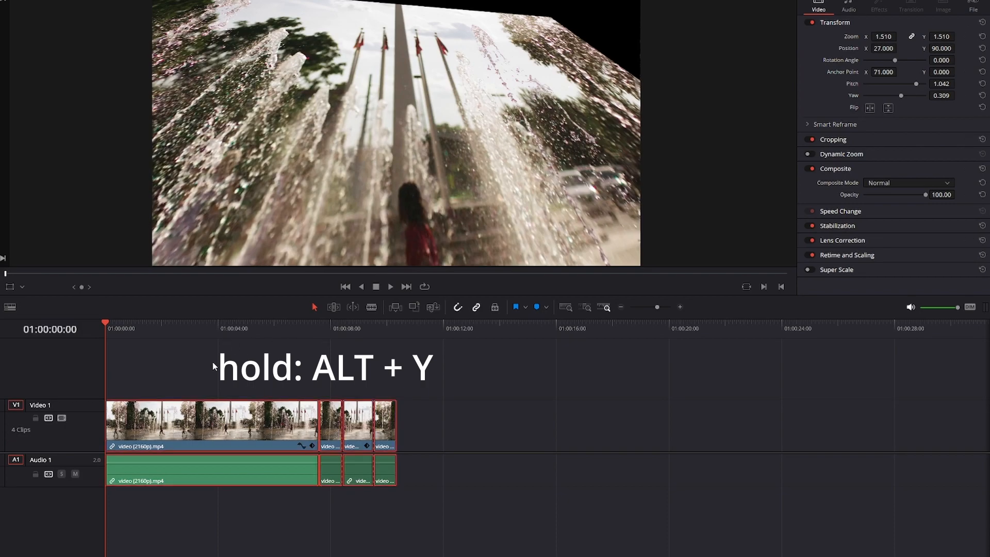
pyautogui.click(258, 348)
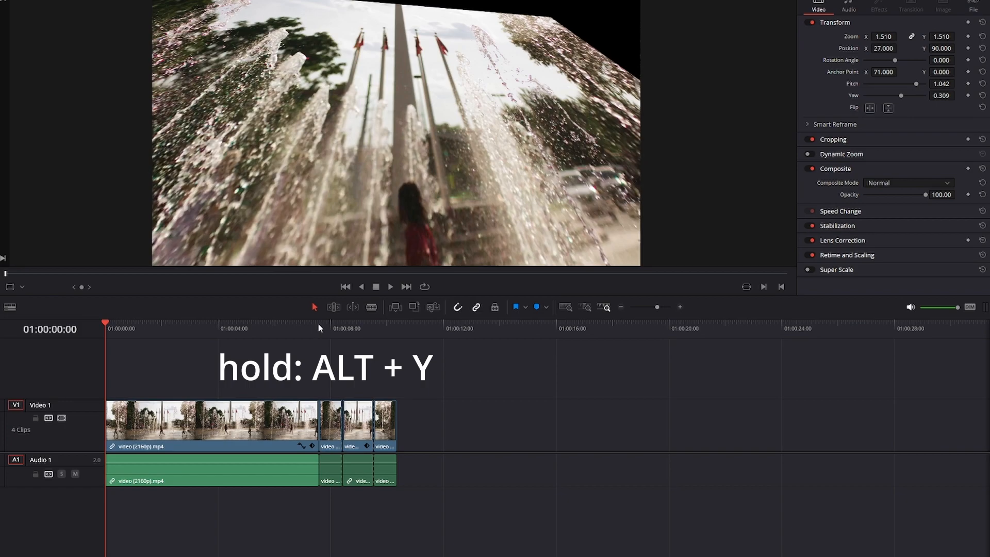
# Step: Select all clips forward from 01:00:07:18 and from 01:00:08:13, clearing the selection each time
pyautogui.click(320, 328)
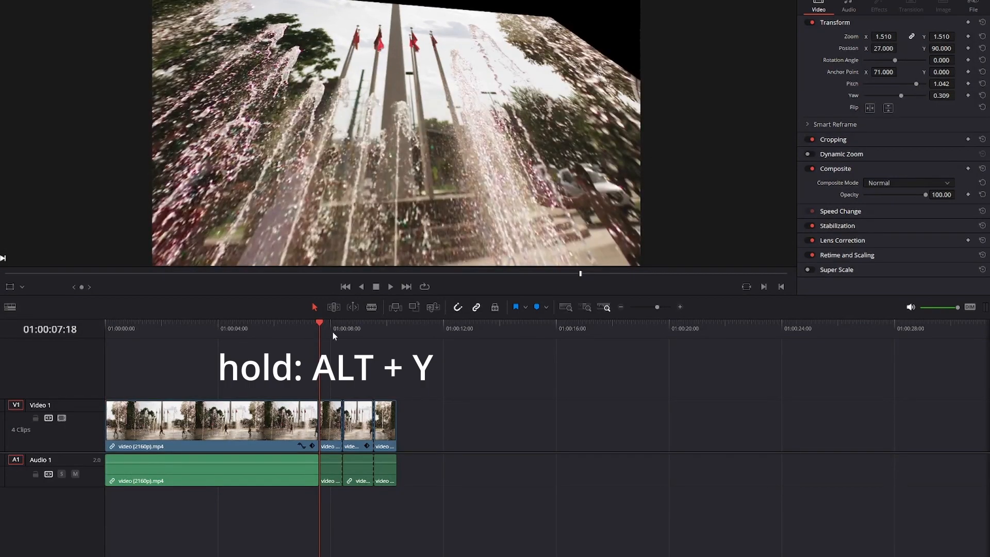
pyautogui.hotkey('alt', 'y')
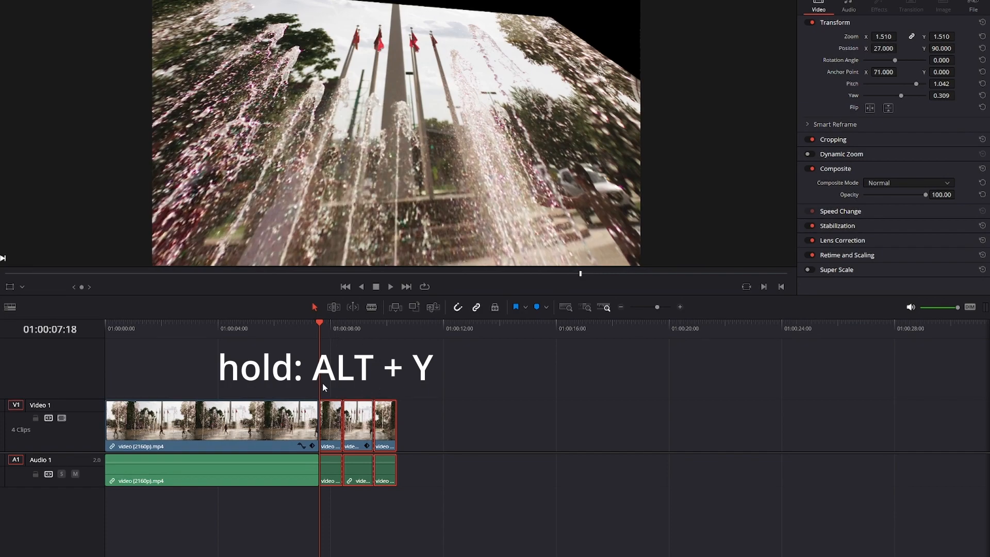
pyautogui.click(346, 367)
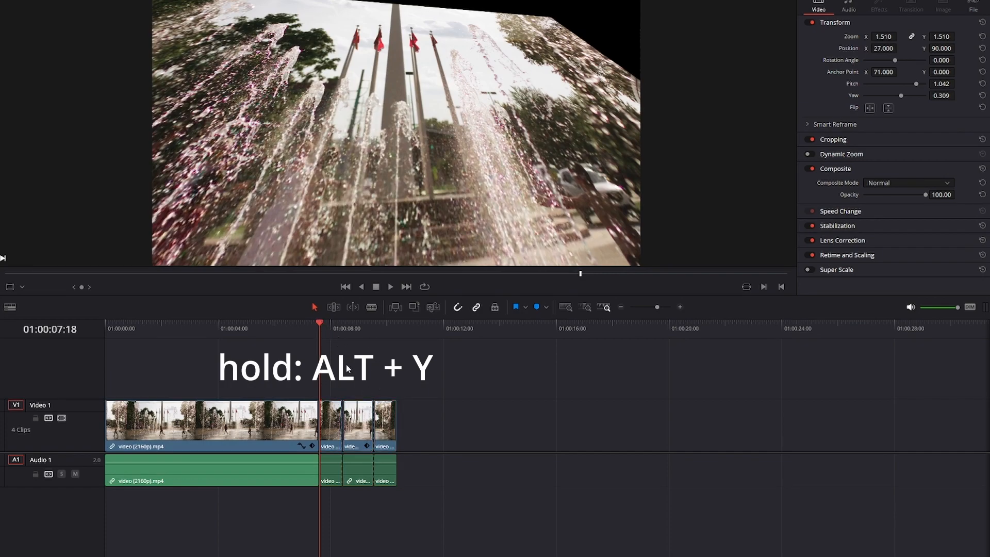
pyautogui.click(342, 328)
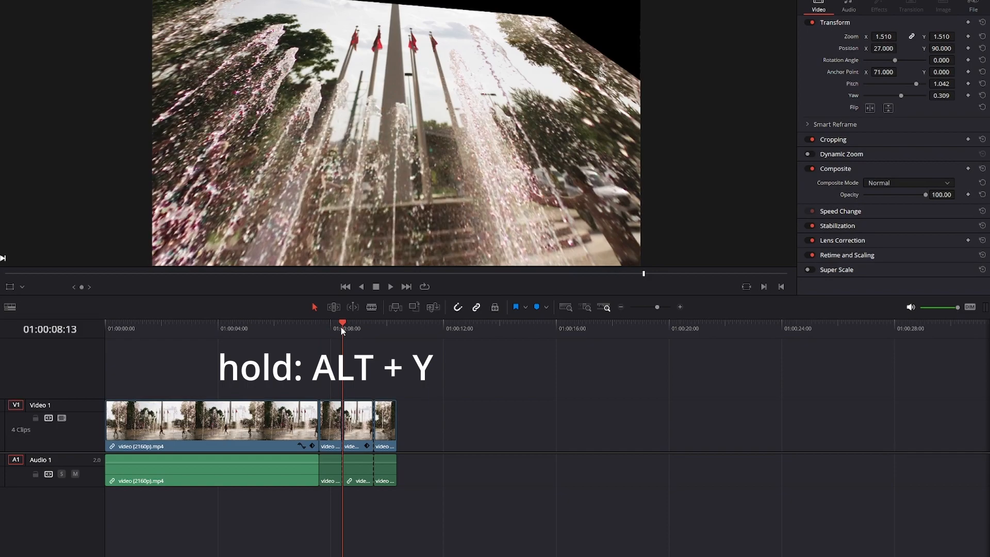
pyautogui.hotkey('alt', 'y')
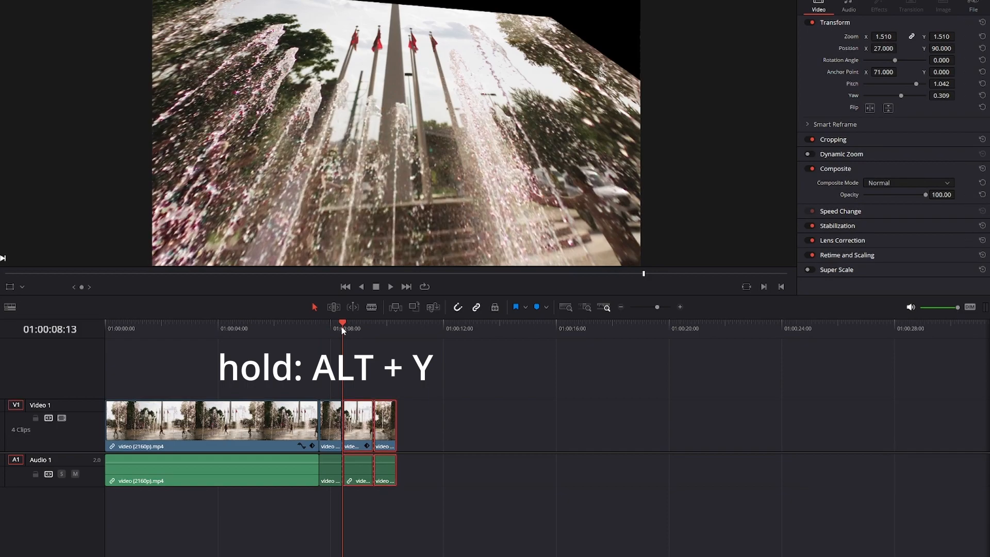
pyautogui.moveTo(410, 370); pyautogui.dragTo(363, 391)
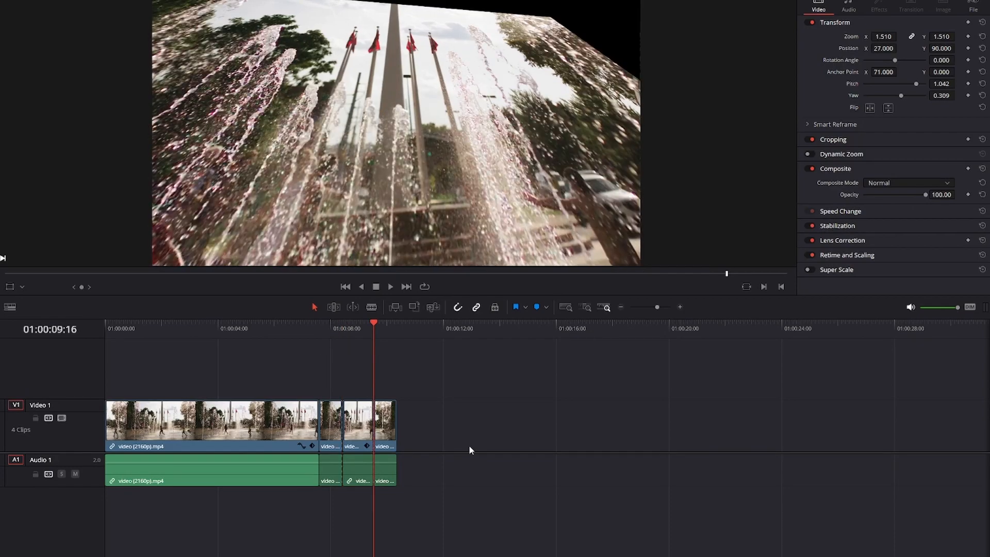
# Step: Copy the last clip, paste it directly after the original at 01:00:10:11, and remove the pasted copy again
pyautogui.rightClick(390, 421)
pyautogui.click(443, 120)
pyautogui.rightClick(416, 421)
pyautogui.click(402, 342)
pyautogui.click(399, 331)
pyautogui.rightClick(423, 418)
pyautogui.click(433, 425)
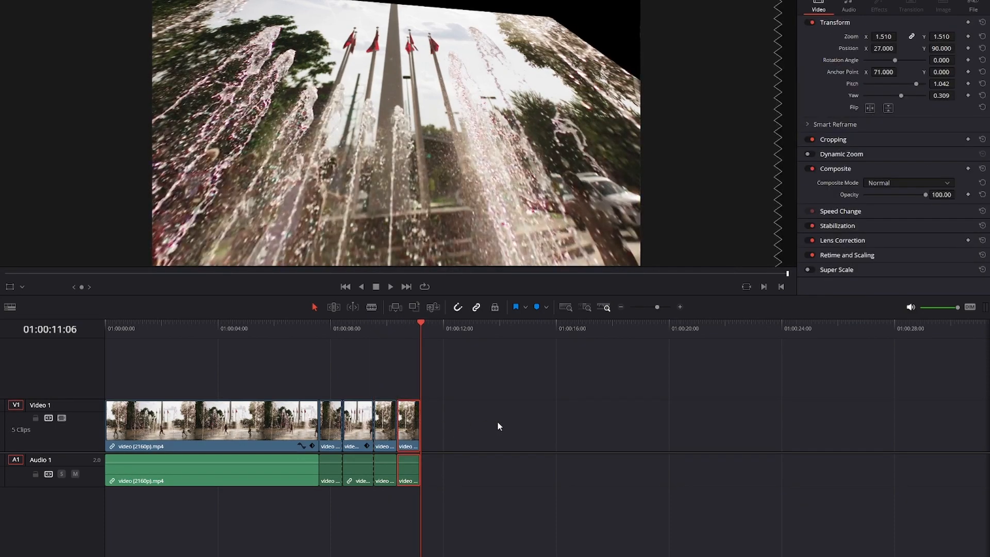
pyautogui.click(405, 329)
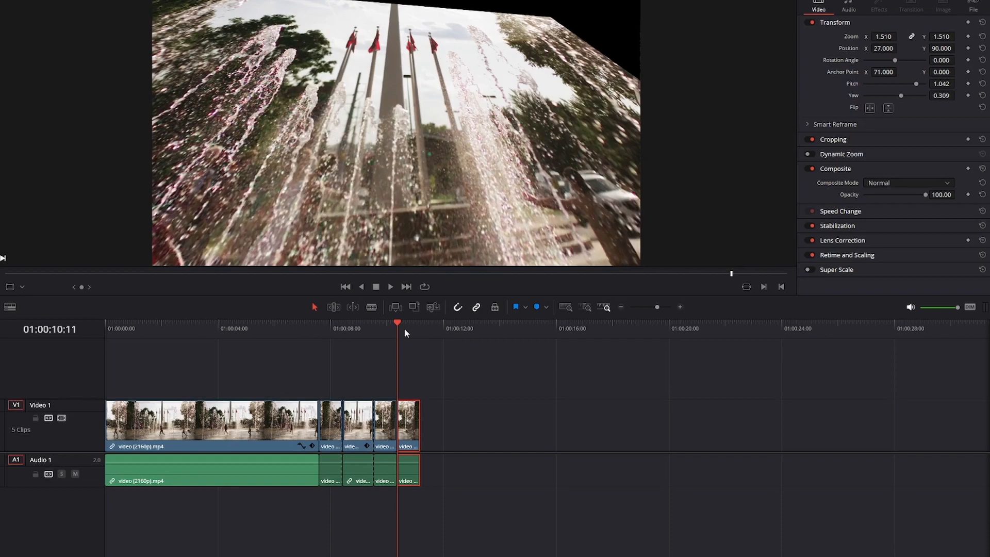
pyautogui.press('Delete')
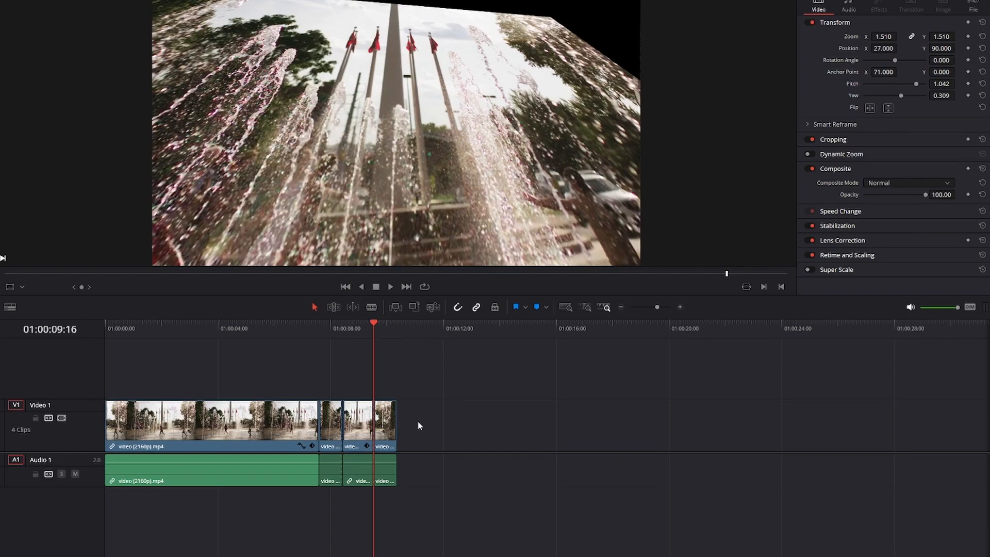
# Step: Place three spaced copies of the last clip in the empty timeline, and duplicate the three short clips together to 01:00:19:06
pyautogui.click(388, 429)
pyautogui.moveTo(389, 420); pyautogui.dragTo(481, 421)
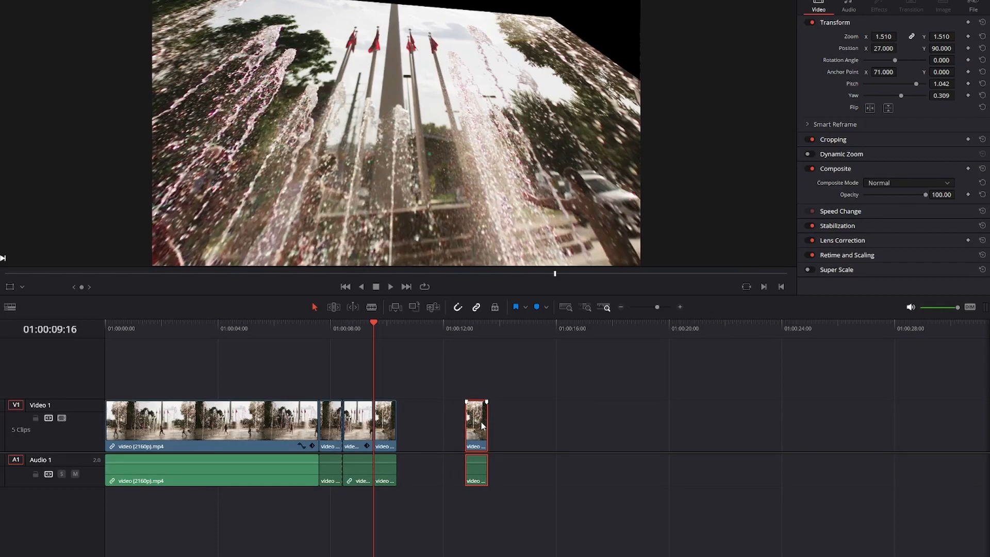
pyautogui.moveTo(482, 424); pyautogui.dragTo(593, 420)
pyautogui.moveTo(418, 417); pyautogui.dragTo(673, 414)
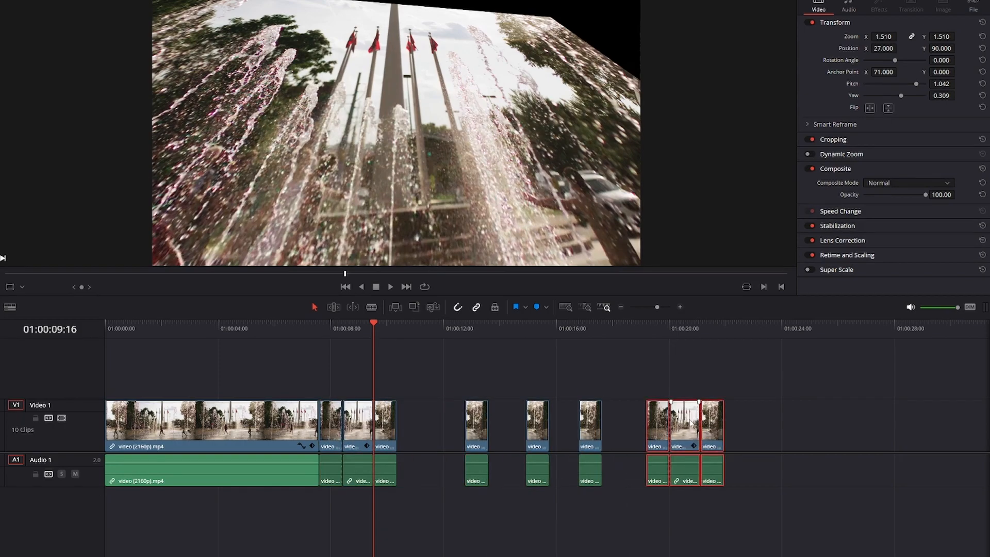
# Step: Clear the selection, move the playhead to 01:00:19:06, and jump through the edit points to the end of the last clip
pyautogui.click(634, 349)
pyautogui.click(647, 328)
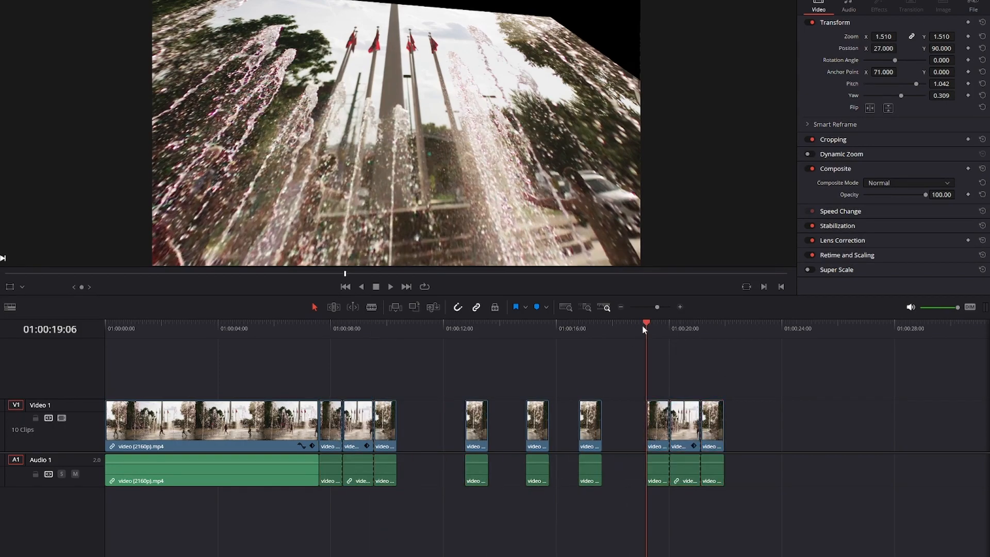
pyautogui.press('Down')
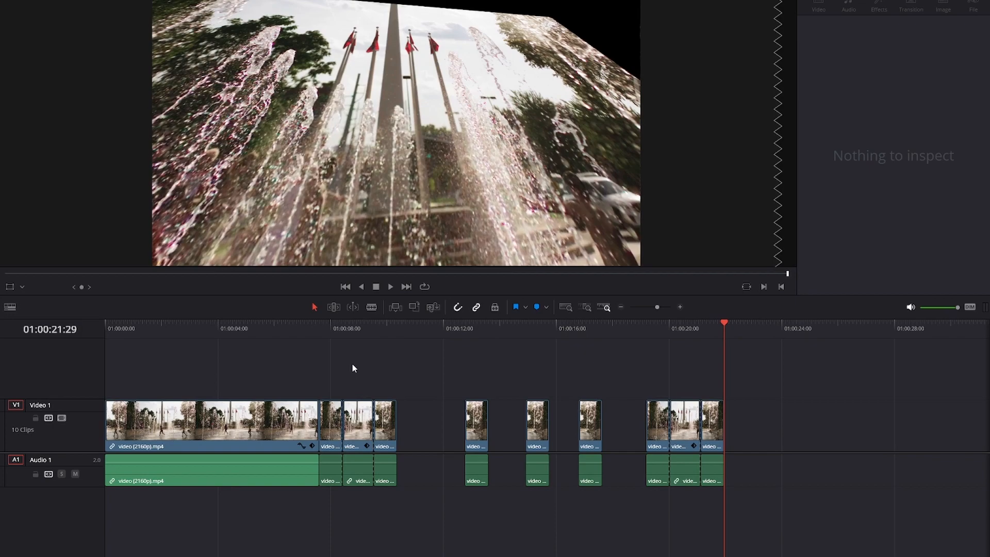